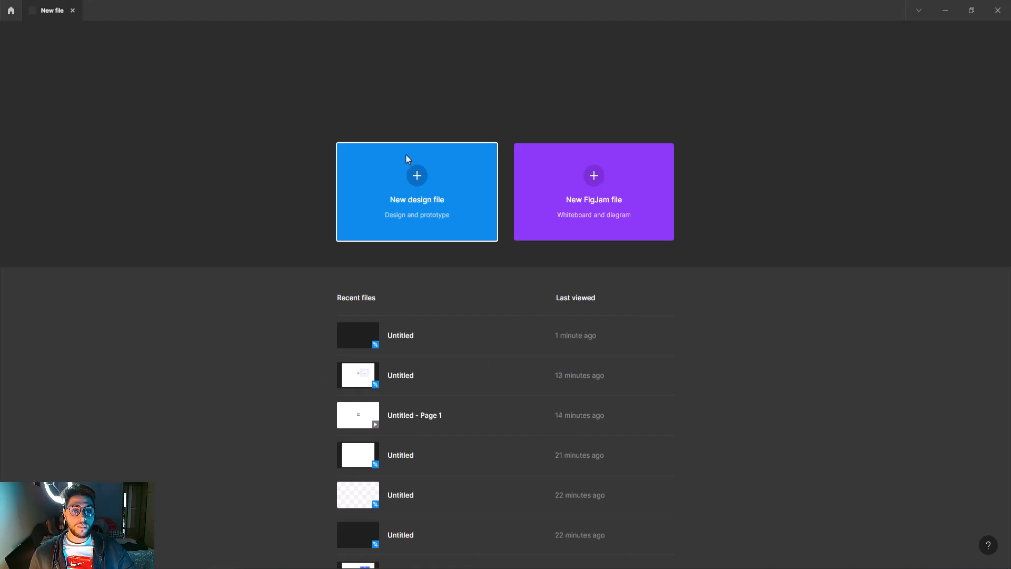
# - Create a new blank Figma design file from the home screen
pyautogui.click(424, 182)
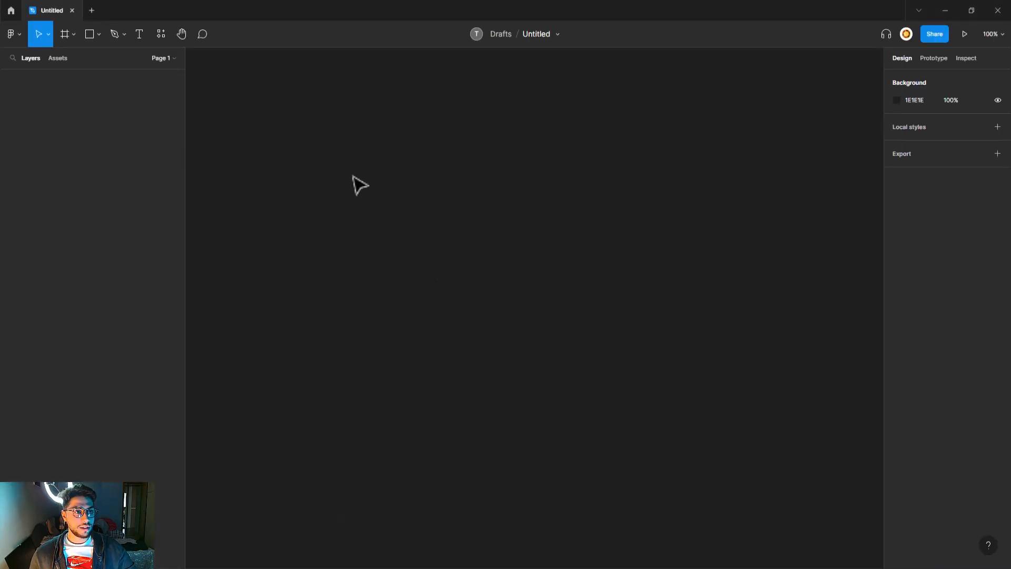
# - Add a 1440×1024 Desktop frame to the canvas and recentre the view on it
pyautogui.click(65, 36)
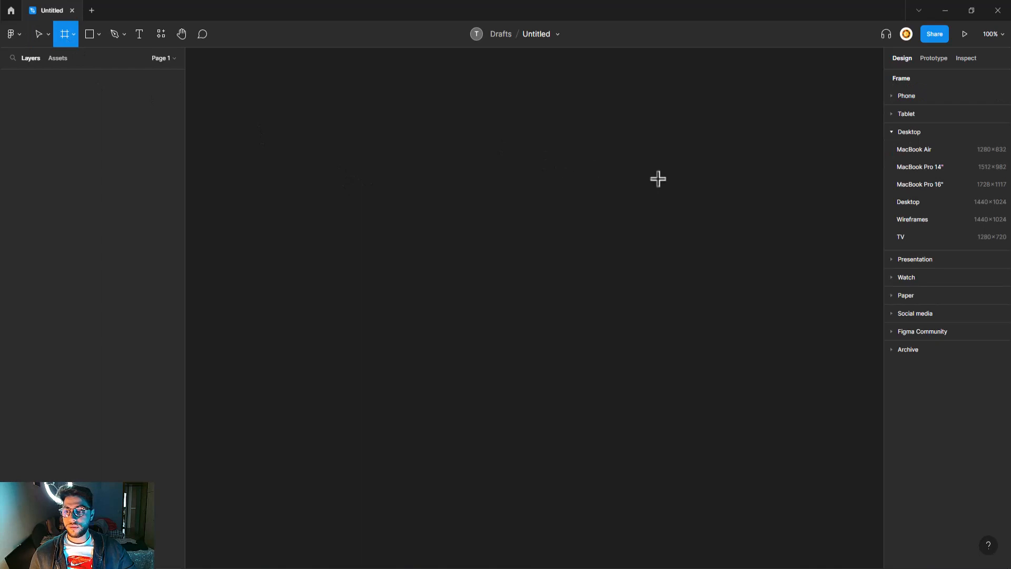
pyautogui.click(941, 200)
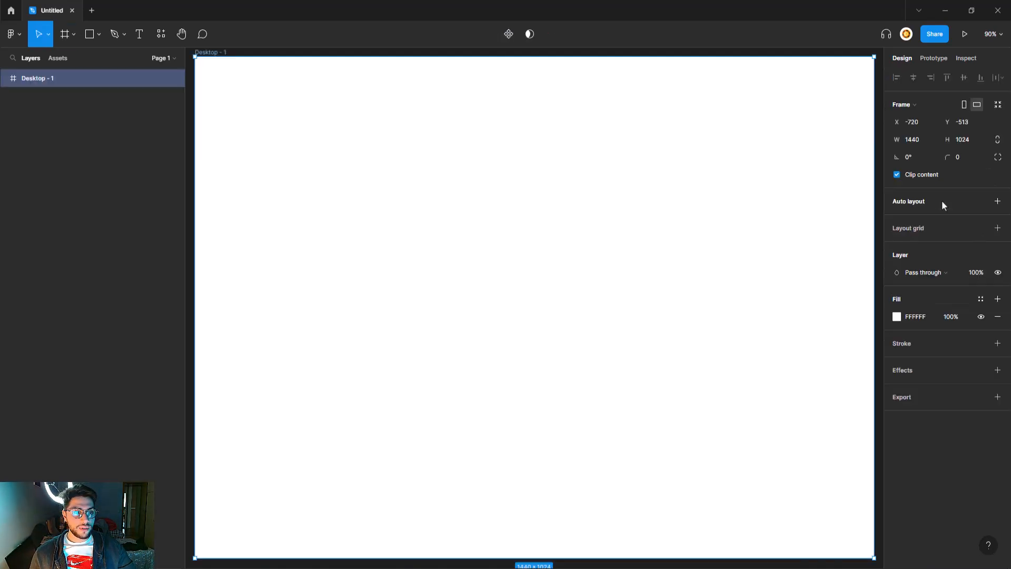
pyautogui.scroll(-3, 551, 267)
pyautogui.hscroll(2, 548, 221)
pyautogui.moveTo(531, 223); pyautogui.dragTo(554, 227)
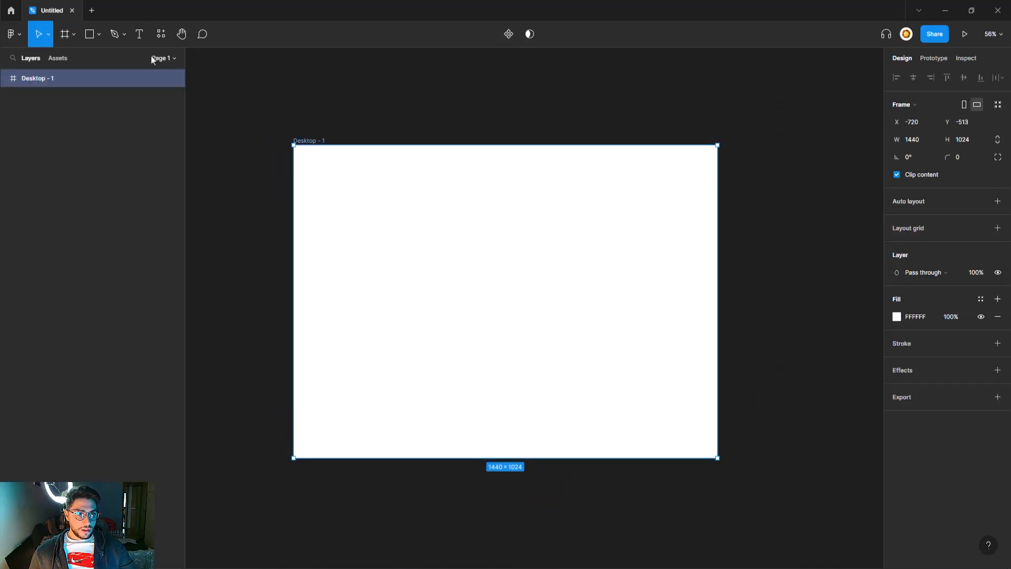
pyautogui.click(137, 41)
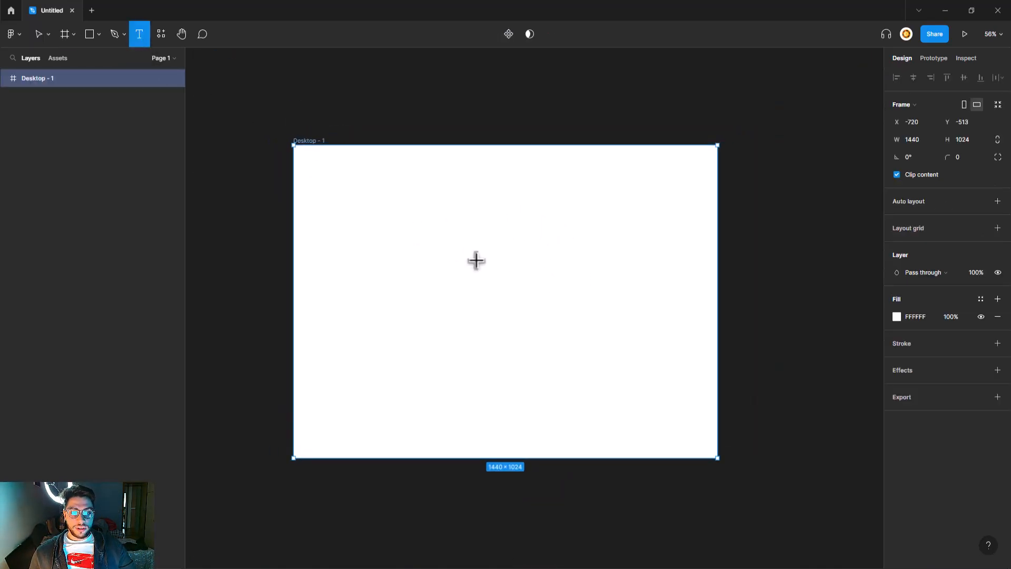
# - Place a 12-pt Inter text layer reading 'Button' in the Desktop frame and zoom in
pyautogui.scroll(2, 476, 260)
pyautogui.click(477, 265)
pyautogui.write('b')
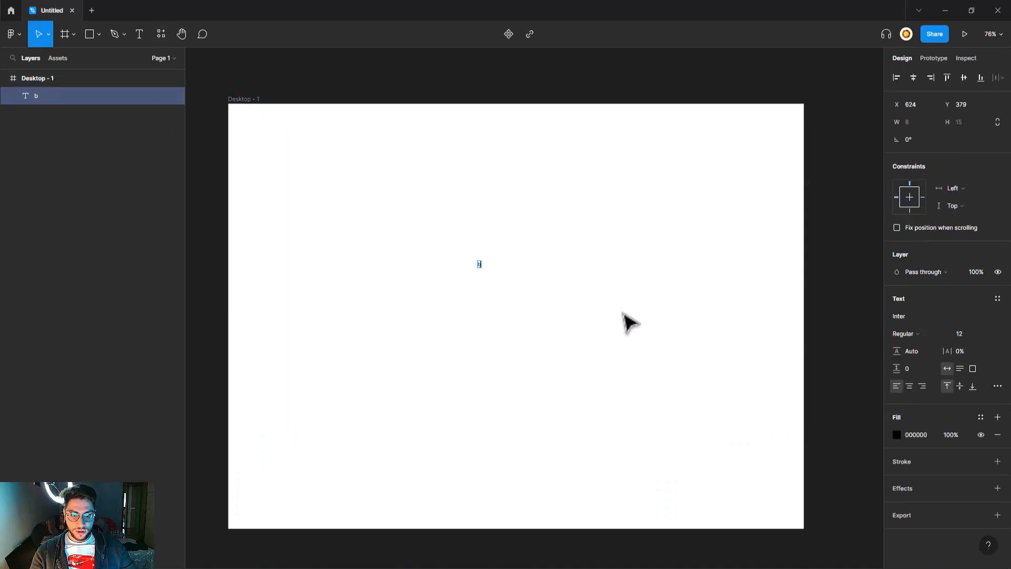
pyautogui.write('utton')
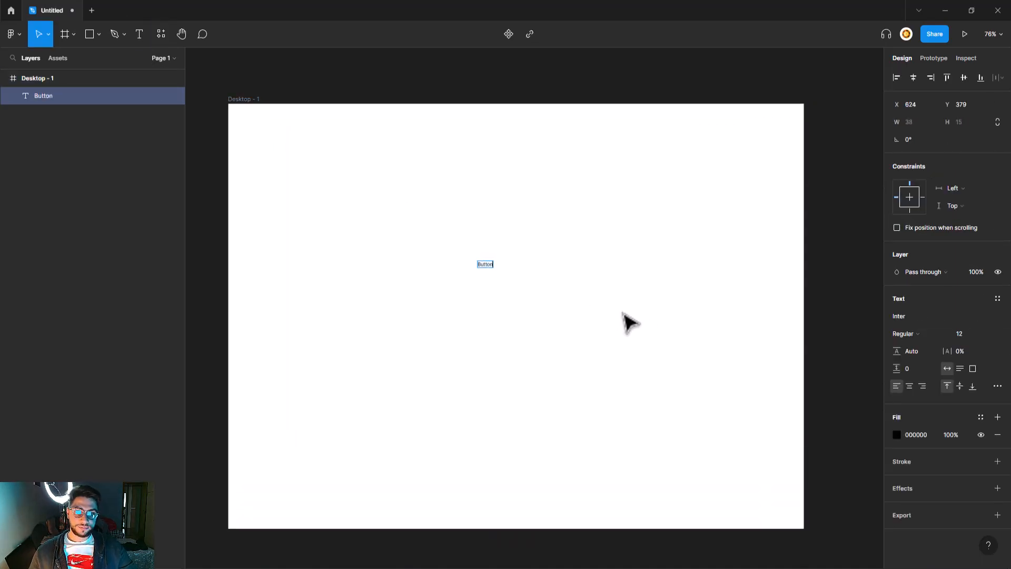
pyautogui.press('Escape')
pyautogui.scroll(3, 490, 263)
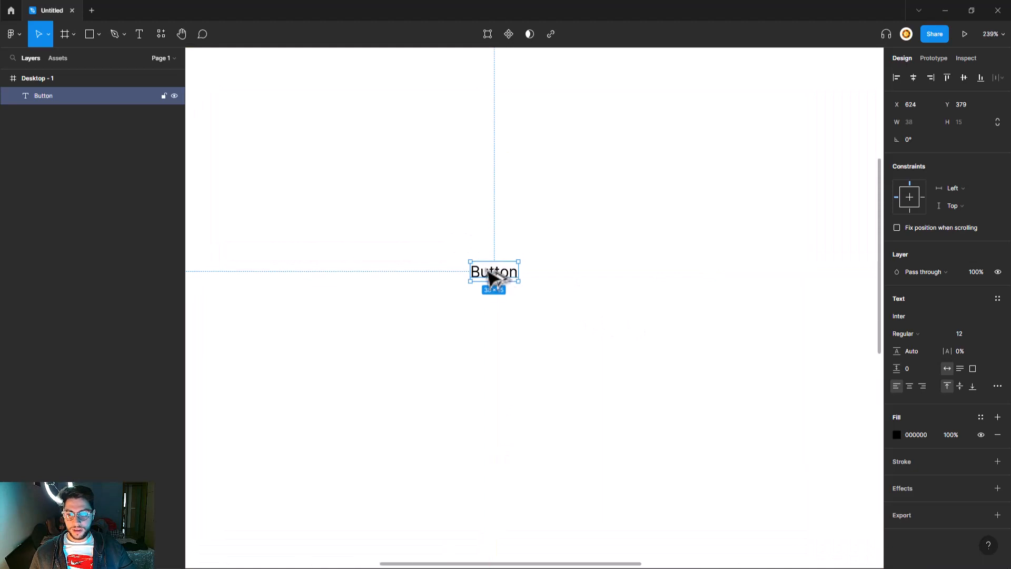
pyautogui.scroll(5, 506, 278)
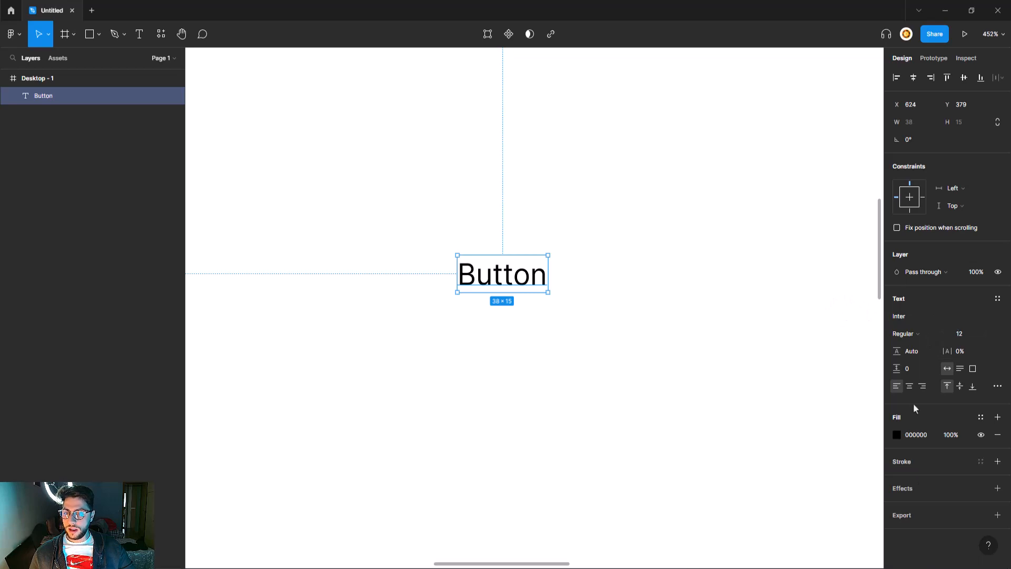
# - Wrap the Button text in a centred auto-layout frame with 24 horizontal padding
pyautogui.rightClick(490, 286)
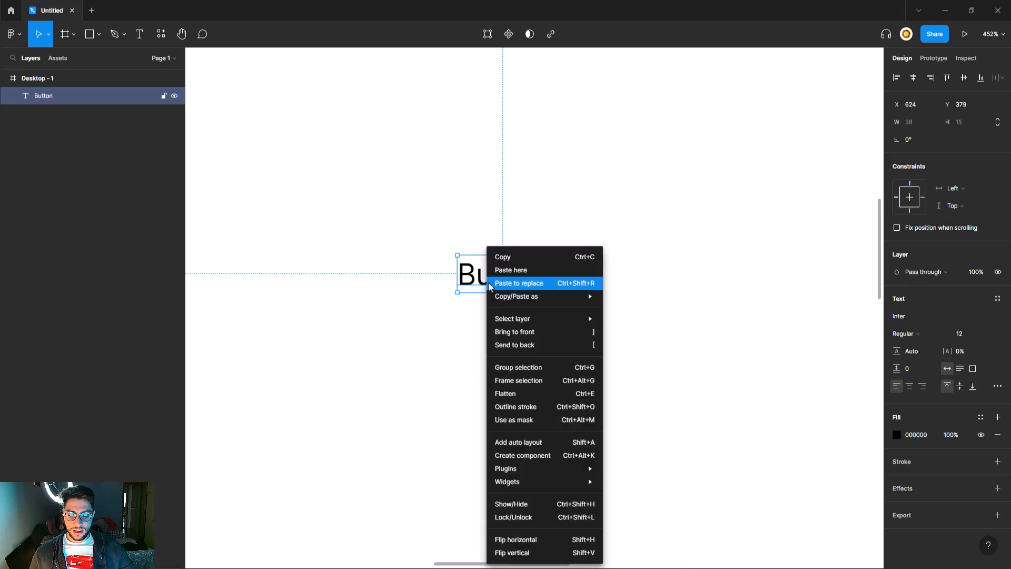
pyautogui.click(548, 447)
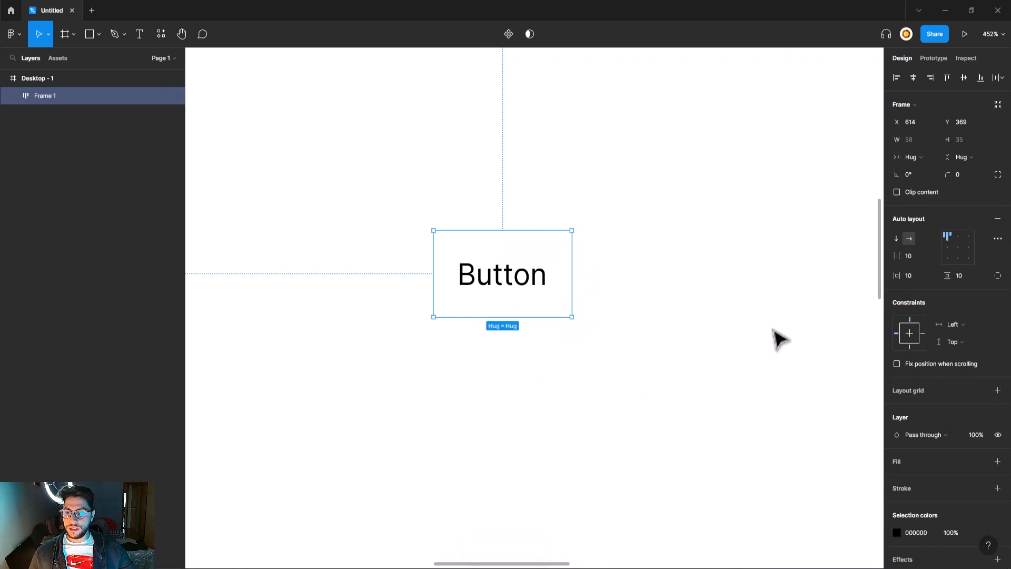
pyautogui.click(958, 247)
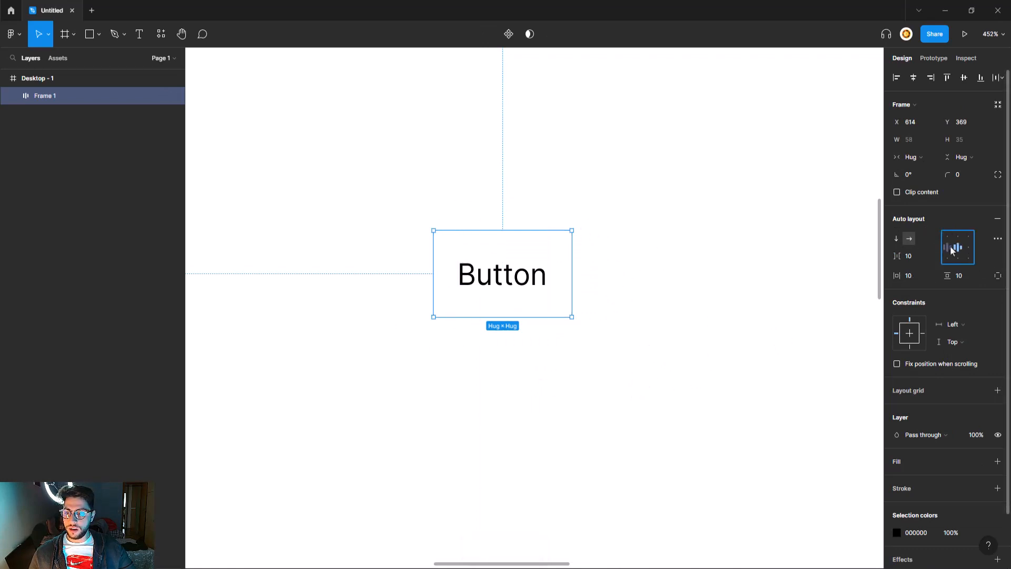
pyautogui.click(909, 275)
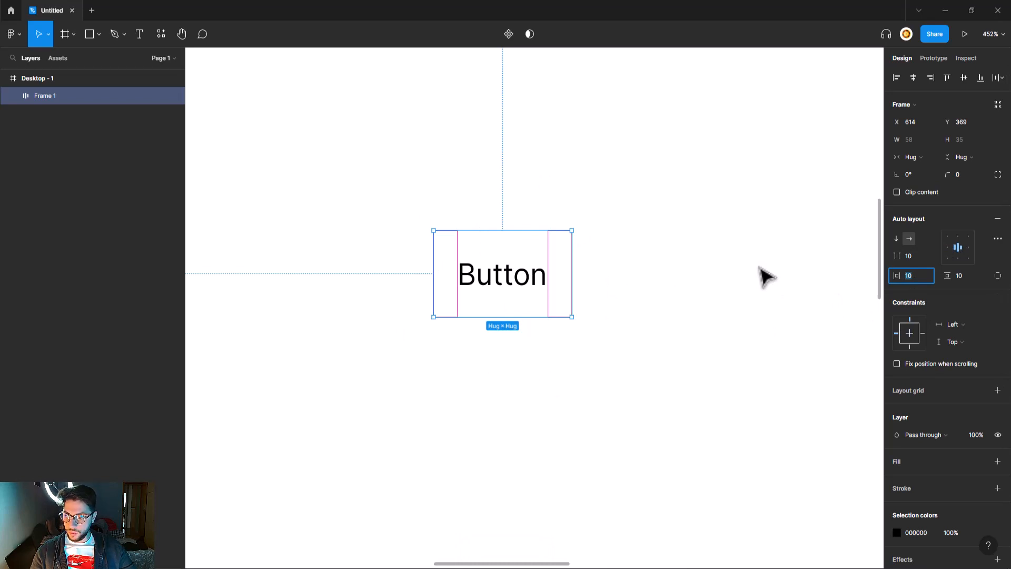
pyautogui.write('24')
pyautogui.press('Return')
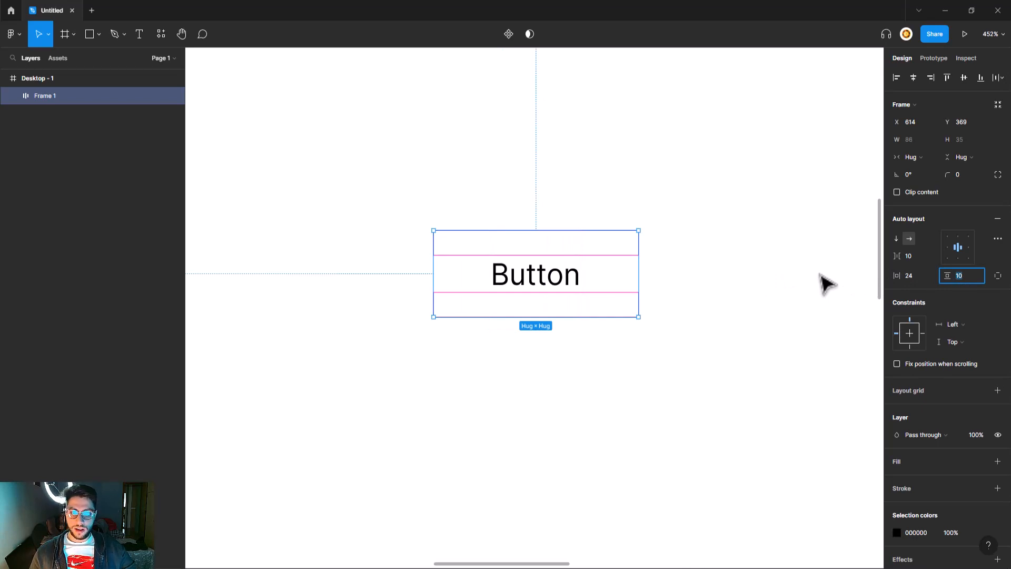
# - Select the button frame and give it a DCDCDC grey fill
pyautogui.click(720, 292)
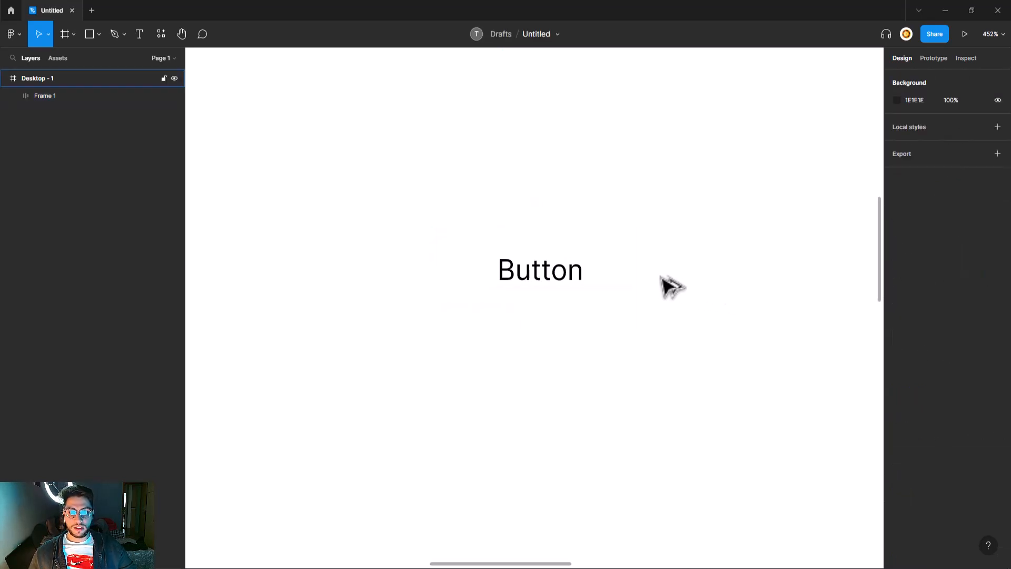
pyautogui.scroll(-2, 666, 286)
pyautogui.click(598, 276)
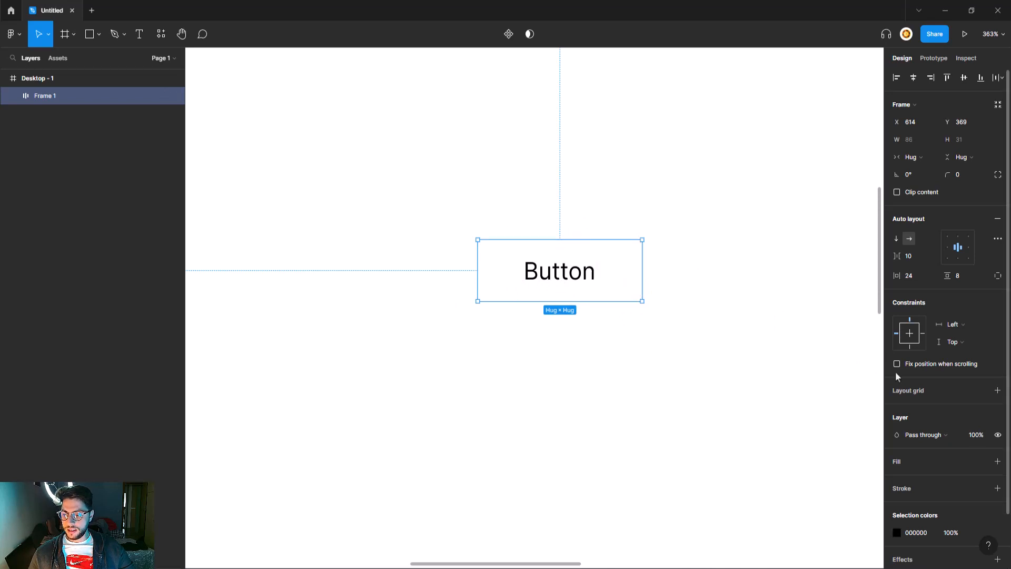
pyautogui.click(997, 461)
pyautogui.click(897, 479)
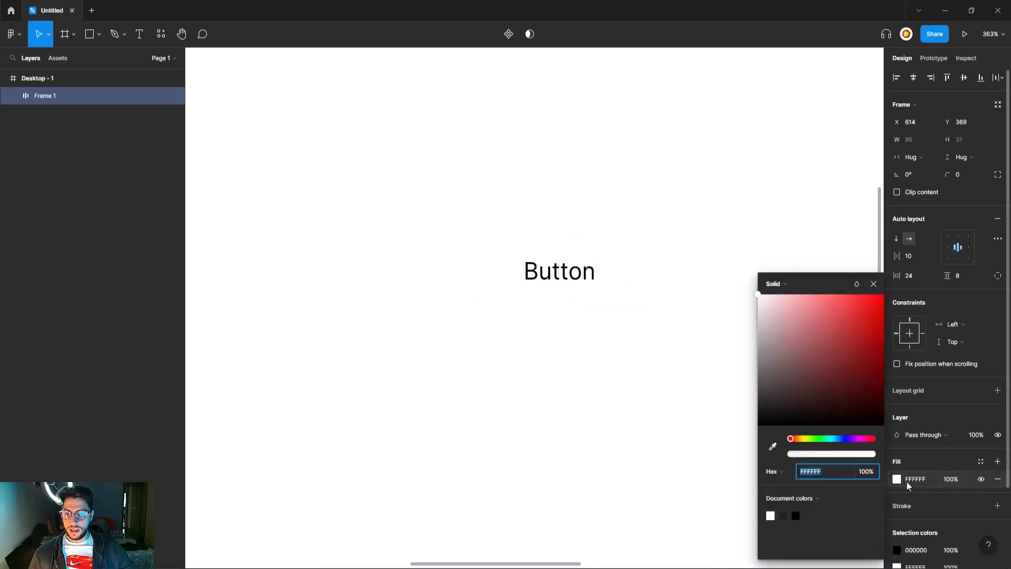
pyautogui.write('DCDCDC')
pyautogui.press('Return')
# - Lighten the button's grey fill slightly to DDDDDD
pyautogui.moveTo(737, 318)
pyautogui.mouseDown()
pyautogui.moveTo(715, 318)
pyautogui.moveTo(713, 329)
pyautogui.moveTo(736, 323)
pyautogui.mouseUp()
pyautogui.click(872, 284)
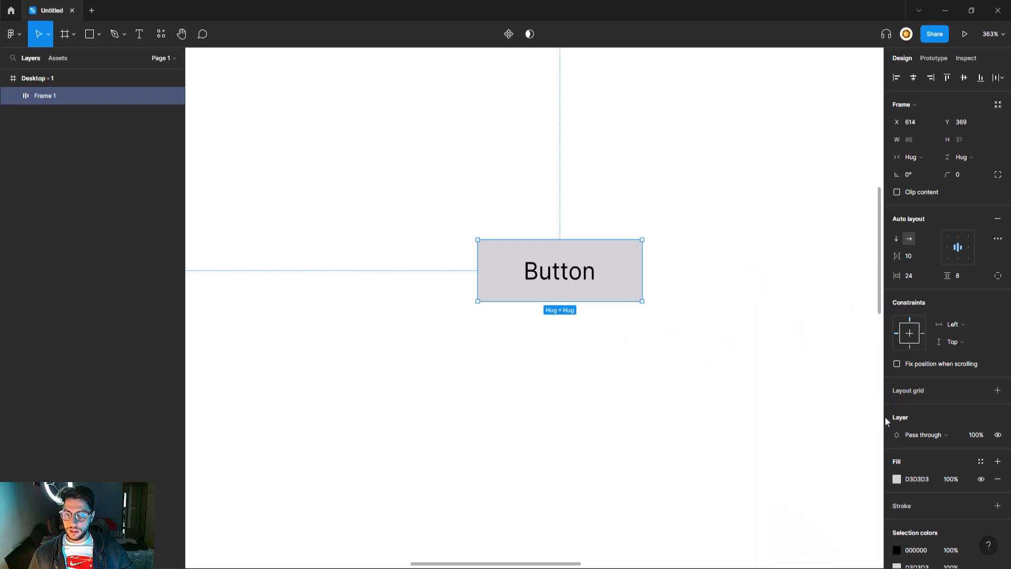
pyautogui.click(896, 479)
pyautogui.moveTo(761, 321); pyautogui.dragTo(752, 323)
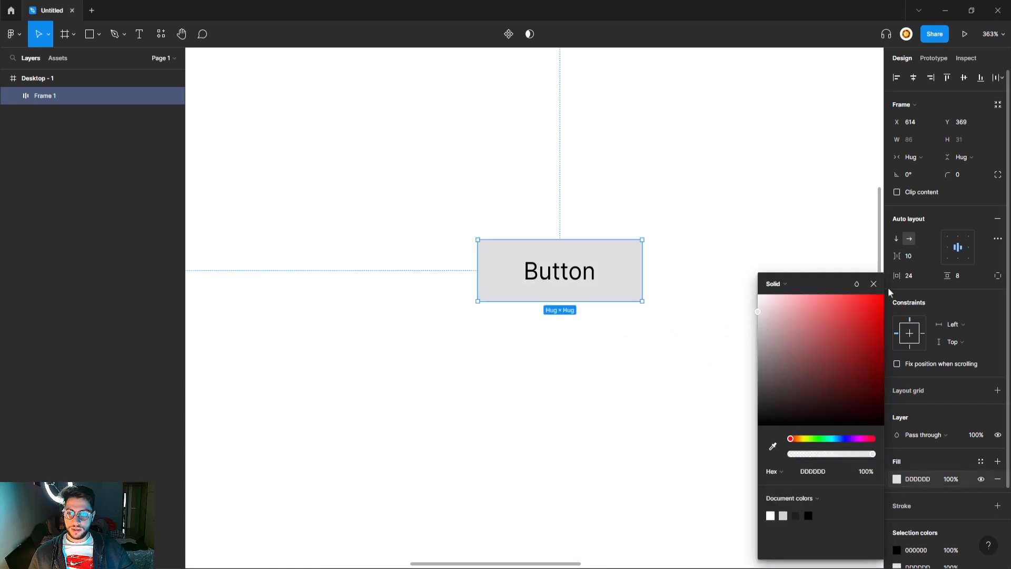
pyautogui.press('Escape')
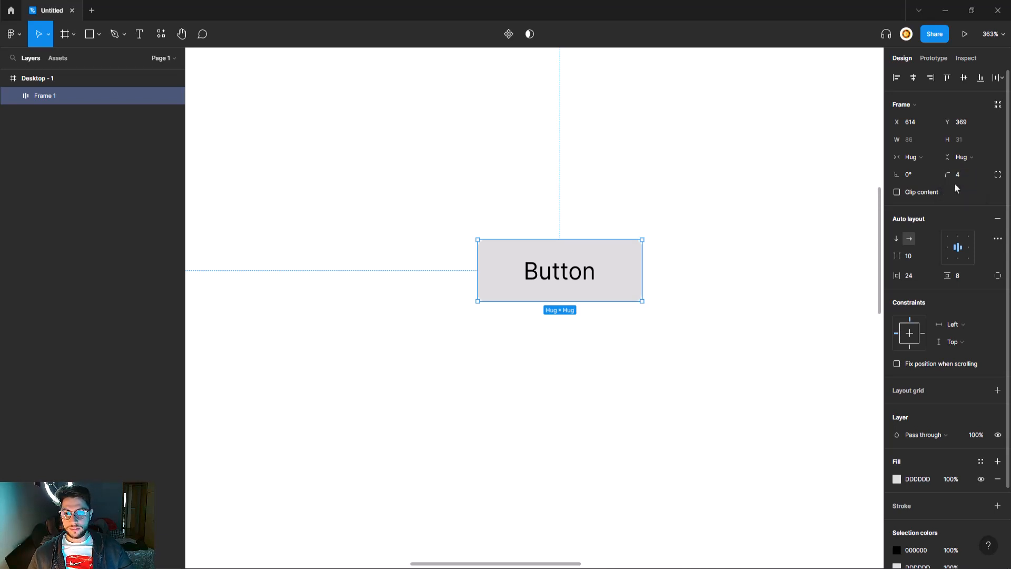
pyautogui.click(753, 289)
pyautogui.click(621, 291)
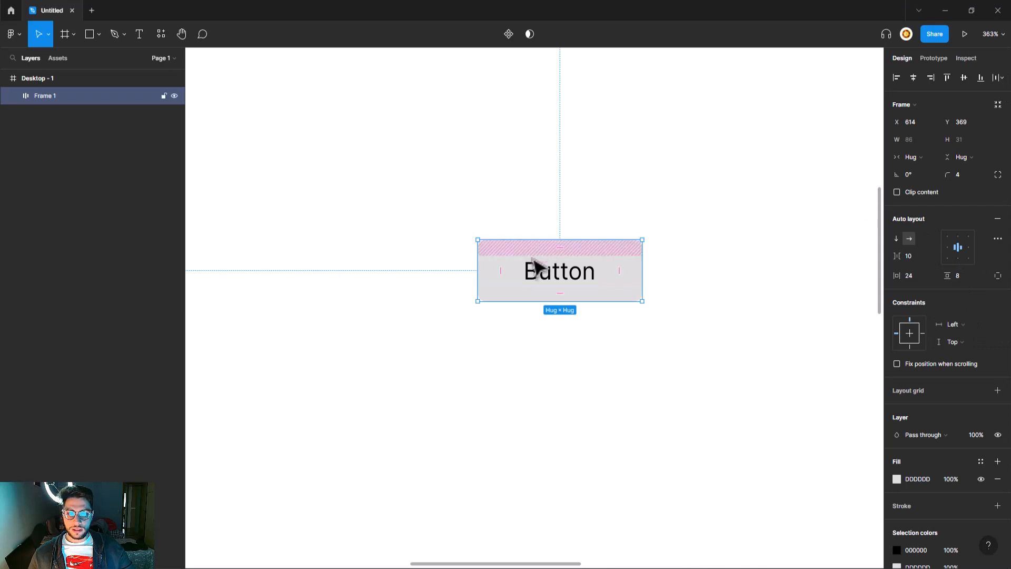
pyautogui.click(505, 342)
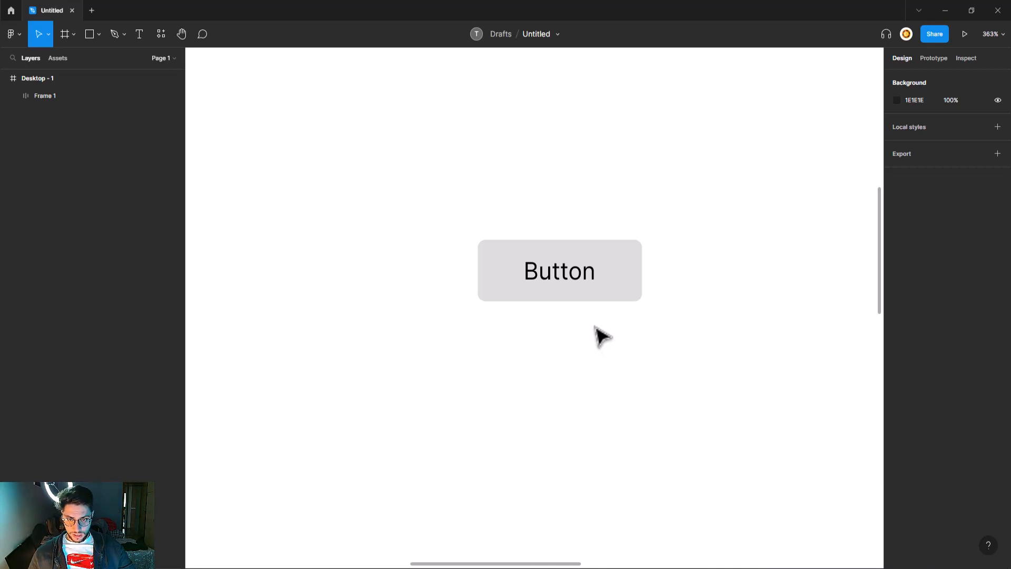
pyautogui.click(623, 295)
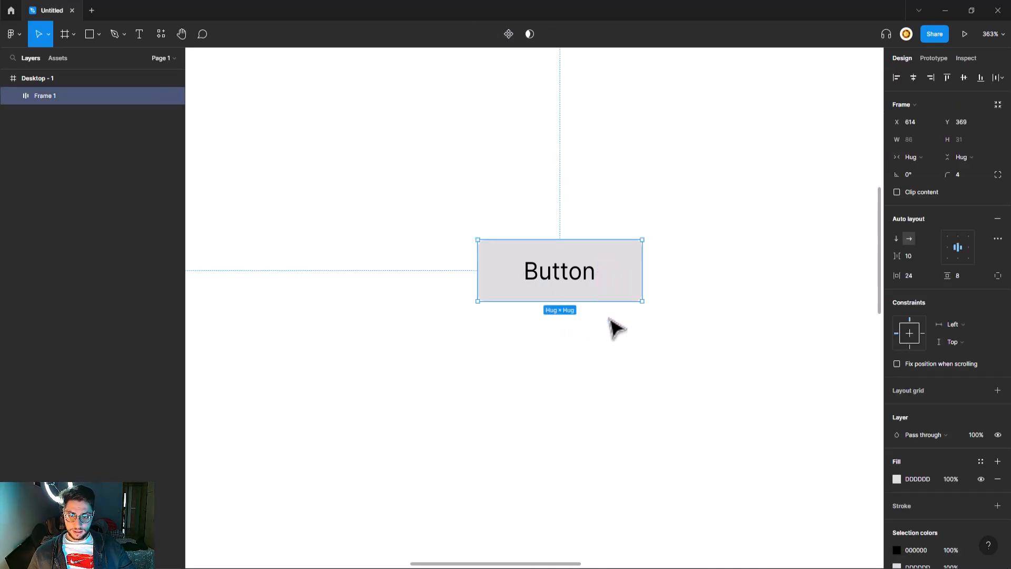
pyautogui.rightClick(605, 297)
pyautogui.moveTo(605, 298)
pyautogui.click(548, 271)
pyautogui.click(645, 202)
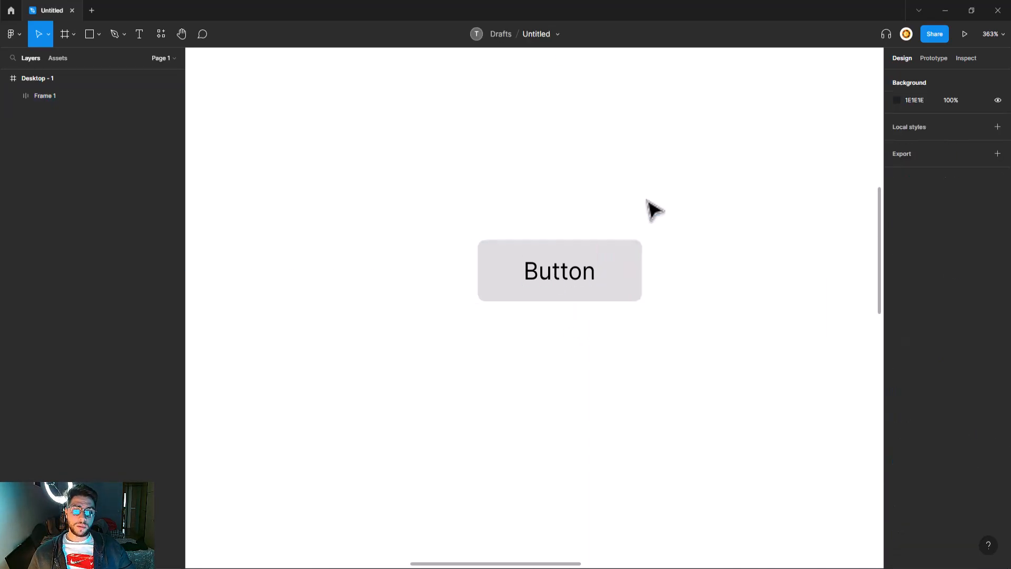
pyautogui.click(604, 247)
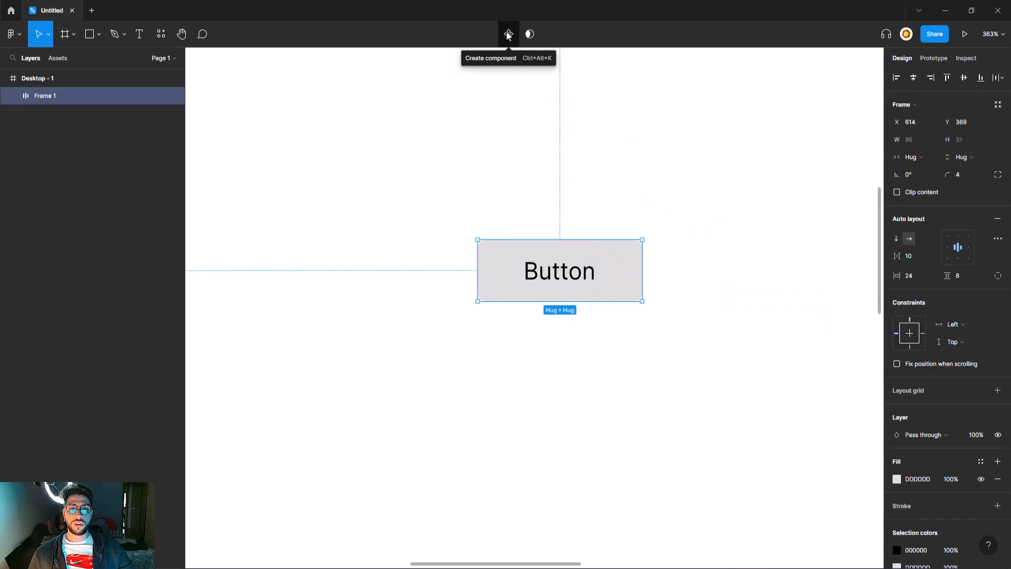
# - Create a component from the grey Button frame
pyautogui.rightClick(595, 262)
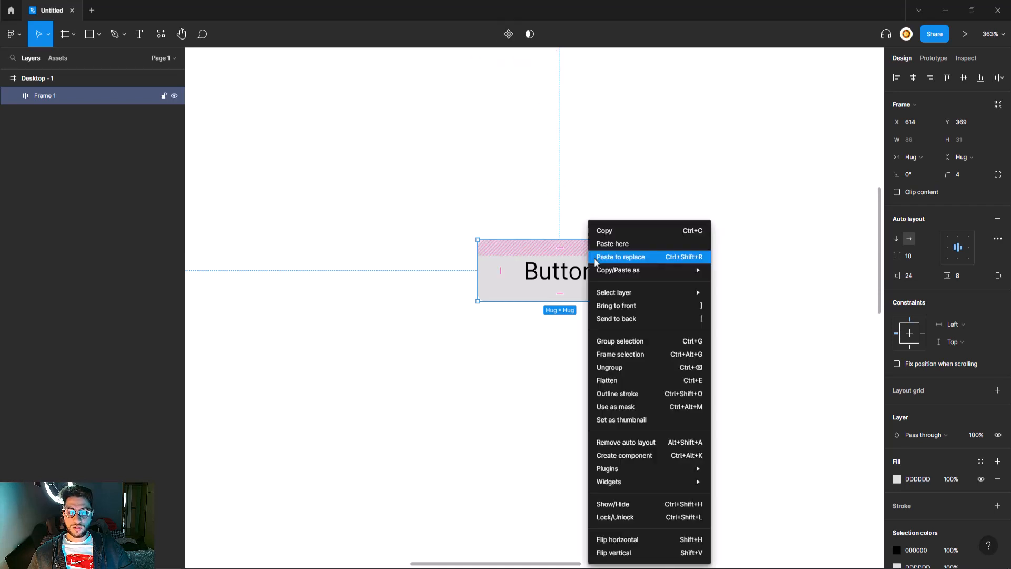
pyautogui.click(649, 455)
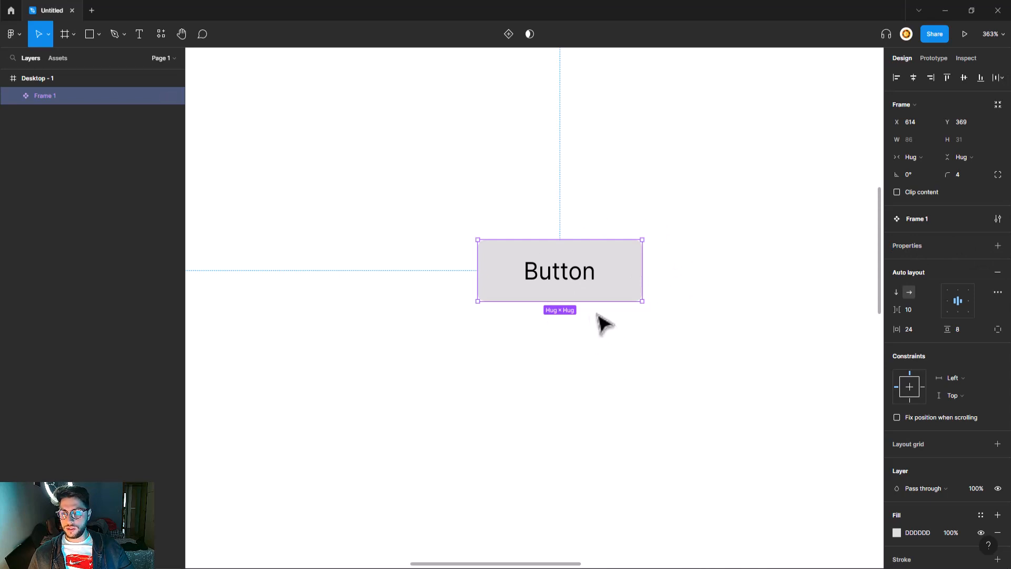
# - Turn the Button component into a variant set and add a second variant
pyautogui.click(996, 246)
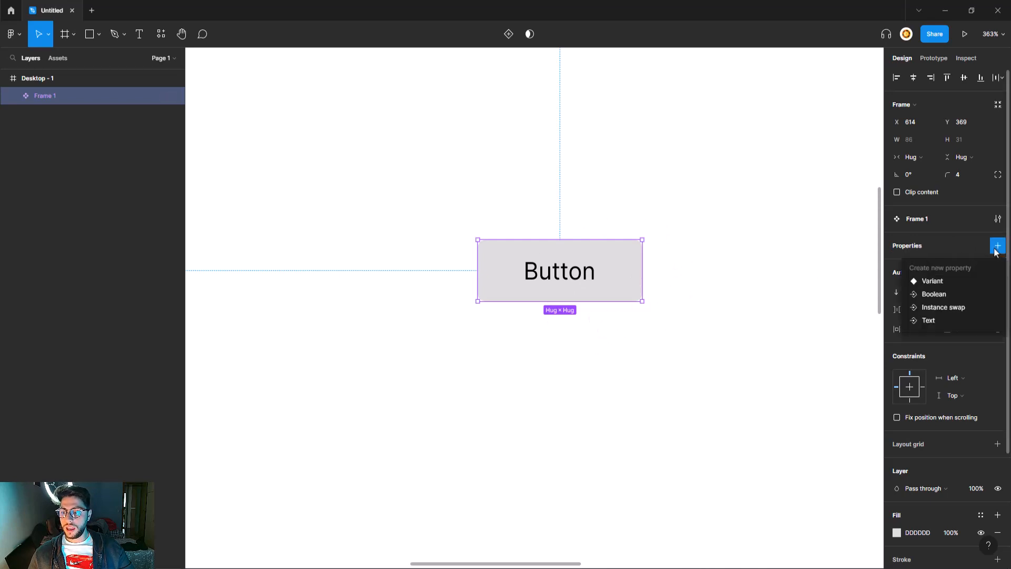
pyautogui.click(962, 284)
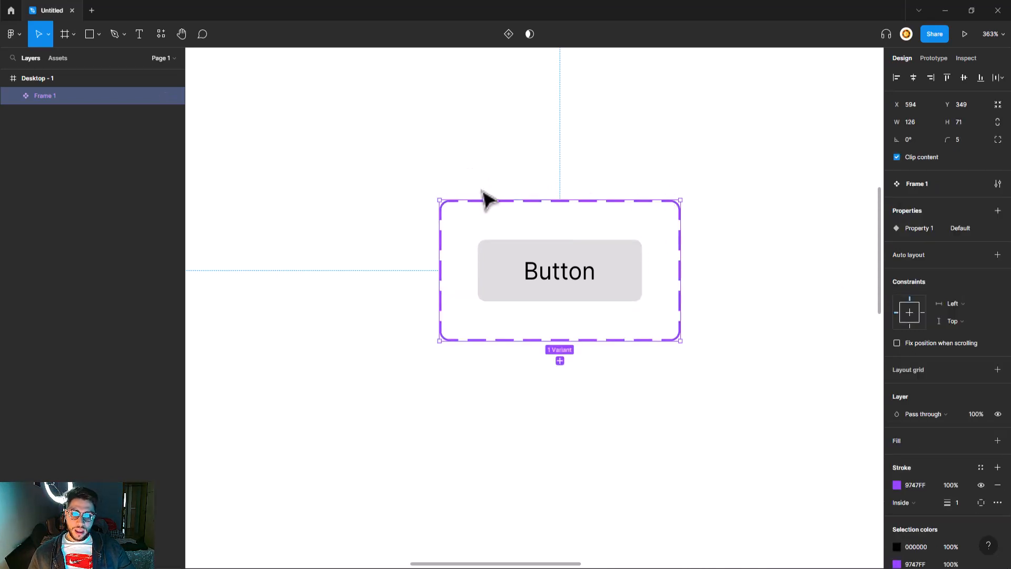
pyautogui.click(560, 361)
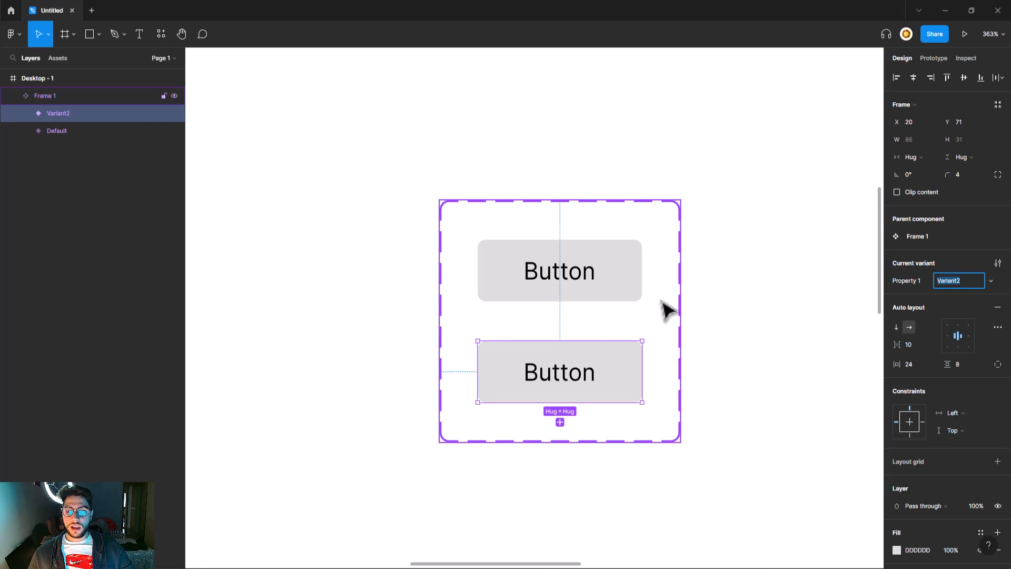
# - Rename the top variant's value to hover_off and the lower one to hover_on
pyautogui.press('Escape')
pyautogui.press('Escape')
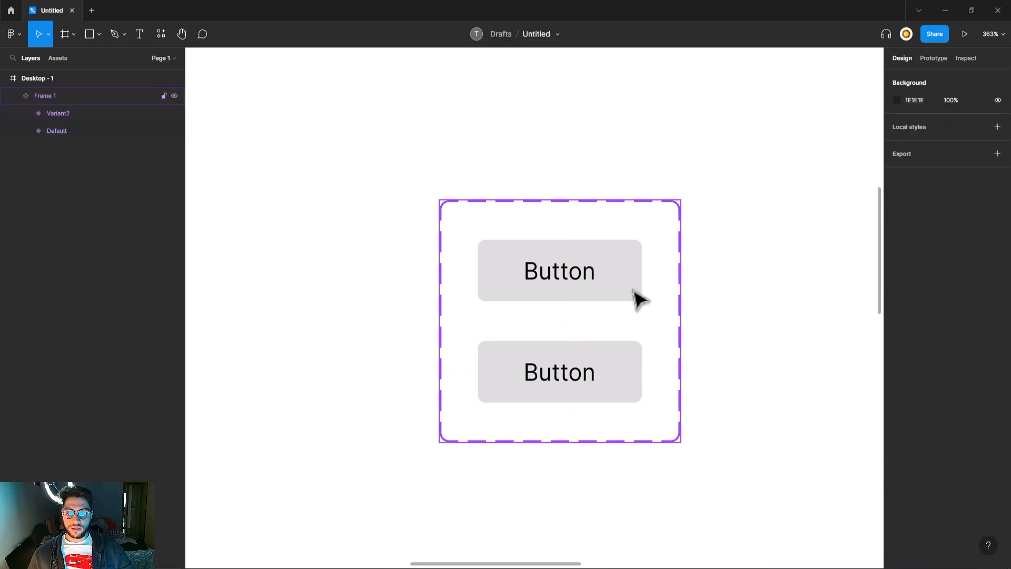
pyautogui.click(639, 298)
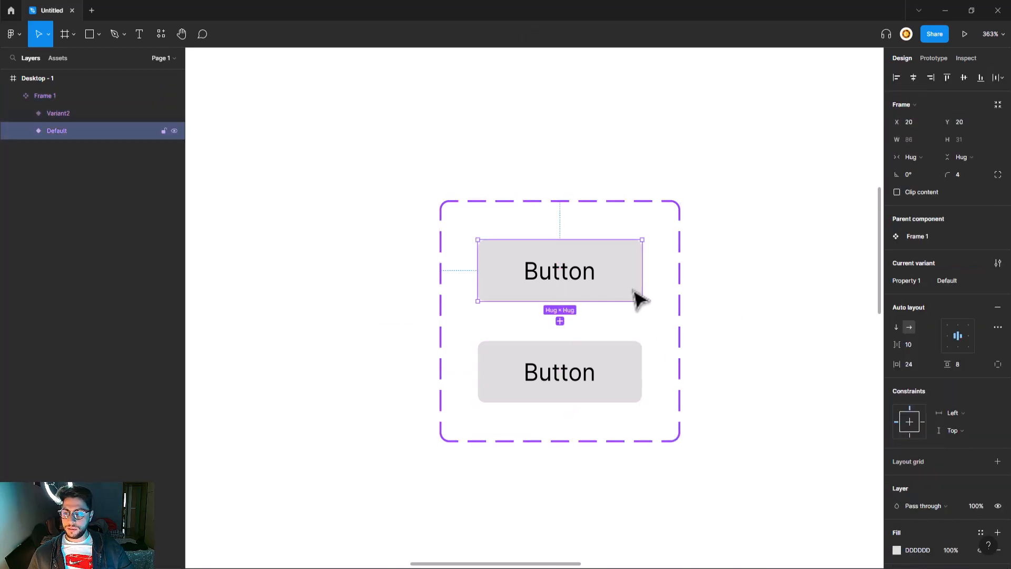
pyautogui.click(948, 280)
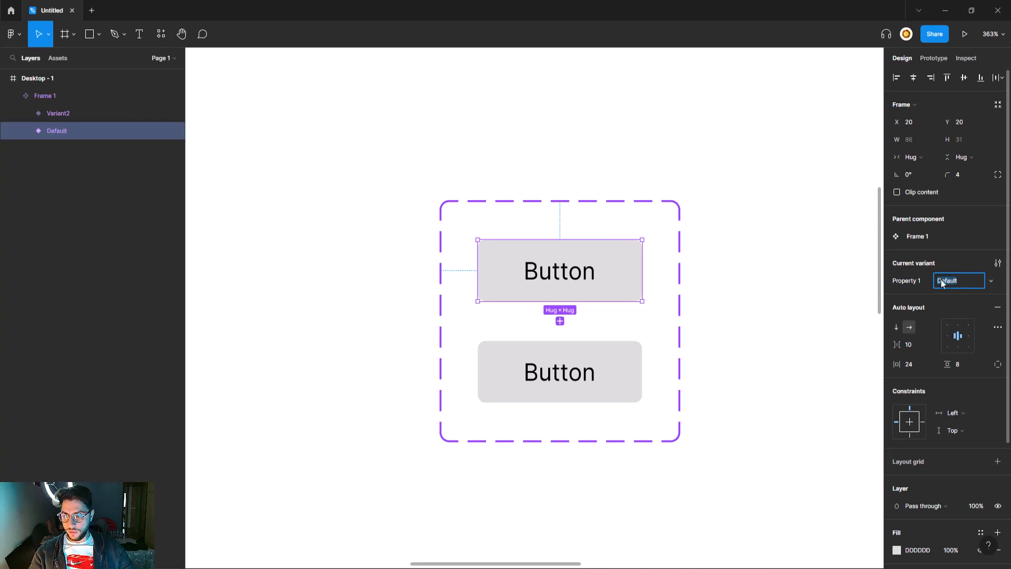
pyautogui.write('hover_of')
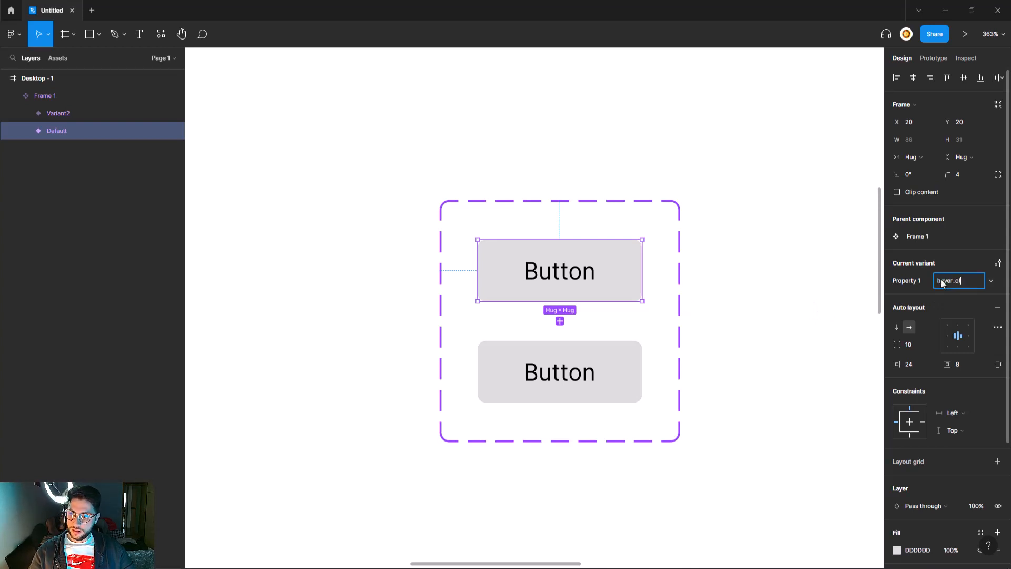
pyautogui.write('f')
pyautogui.press('Return')
pyautogui.click(639, 377)
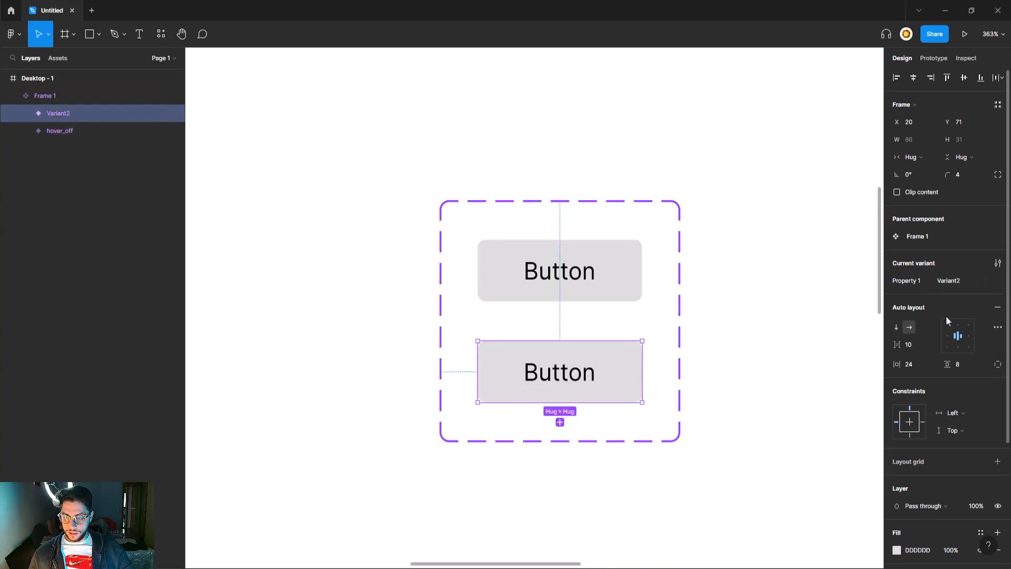
pyautogui.click(951, 281)
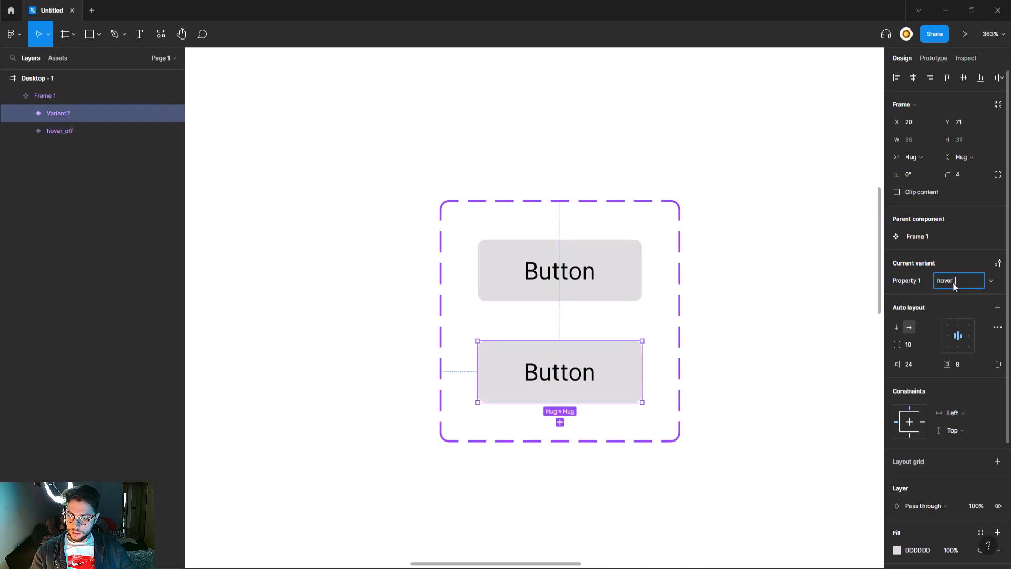
pyautogui.write('hover_on')
pyautogui.press('Return')
pyautogui.click(626, 277)
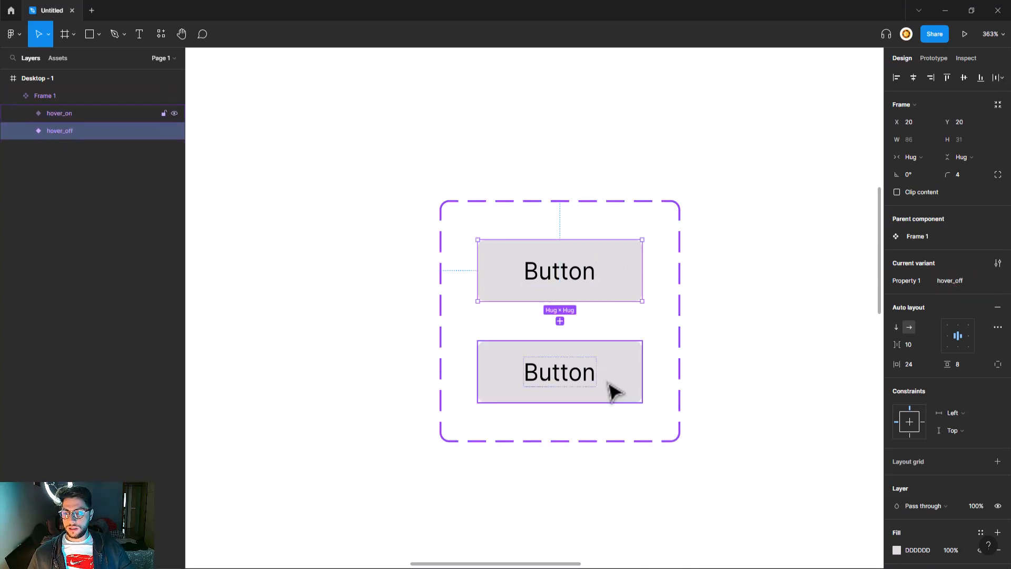
pyautogui.click(623, 383)
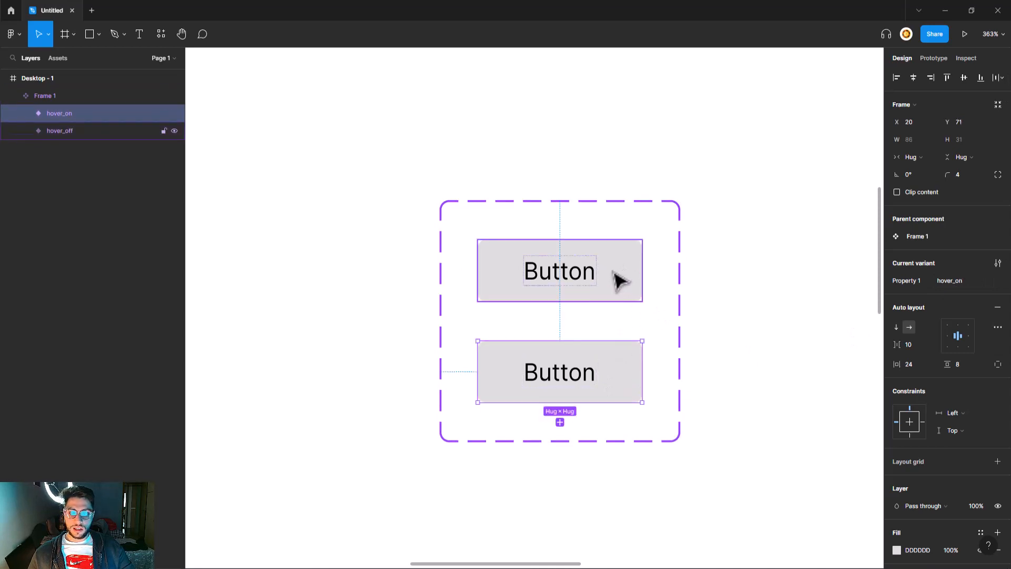
pyautogui.scroll(-2, 895, 412)
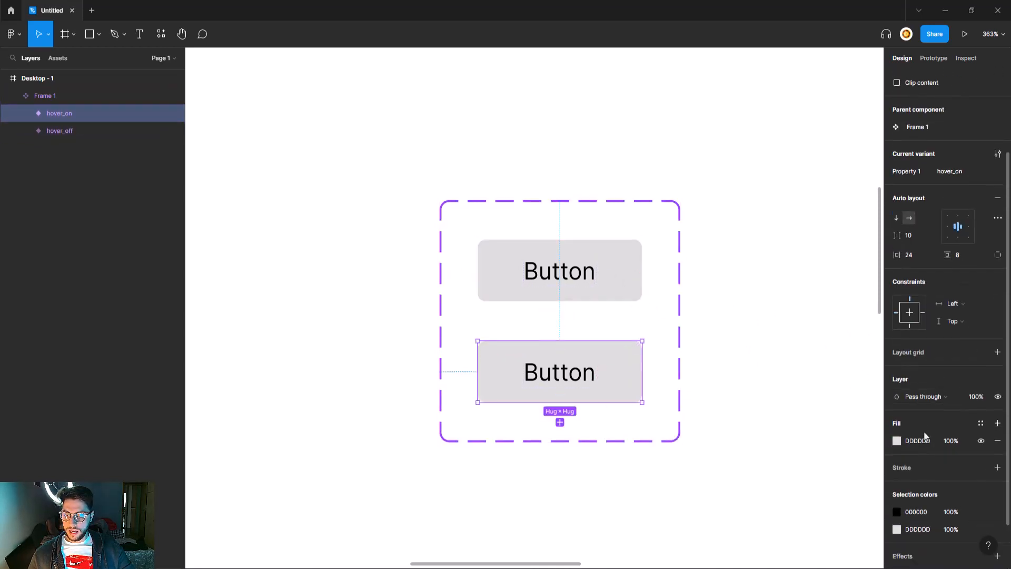
# - Switch the hover_on fill to a linear gradient ending in a fully opaque 9747FF purple
pyautogui.click(896, 441)
pyautogui.click(789, 284)
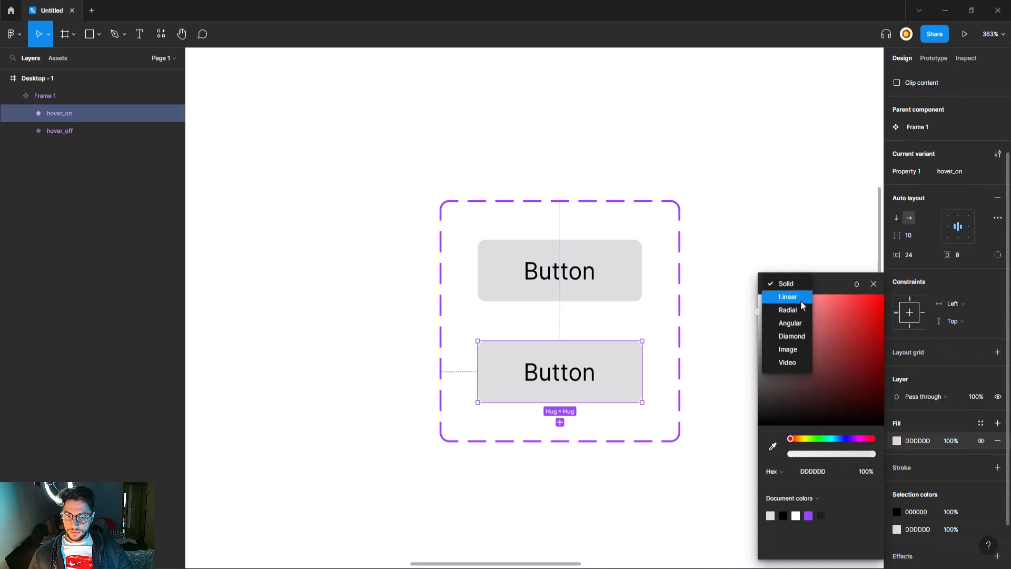
pyautogui.click(801, 302)
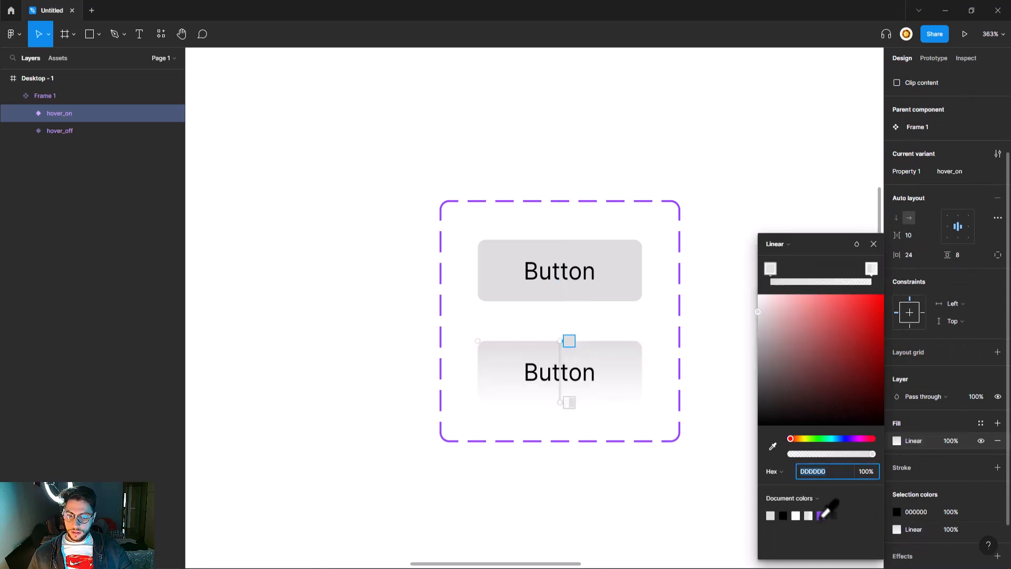
pyautogui.click(821, 516)
pyautogui.click(870, 269)
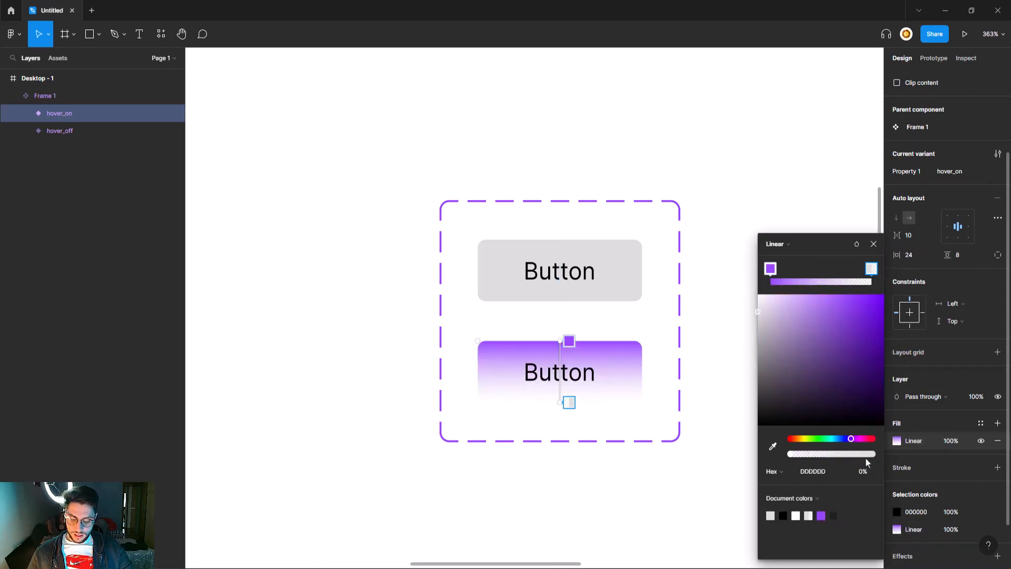
pyautogui.click(862, 471)
pyautogui.write('100')
pyautogui.press('Return')
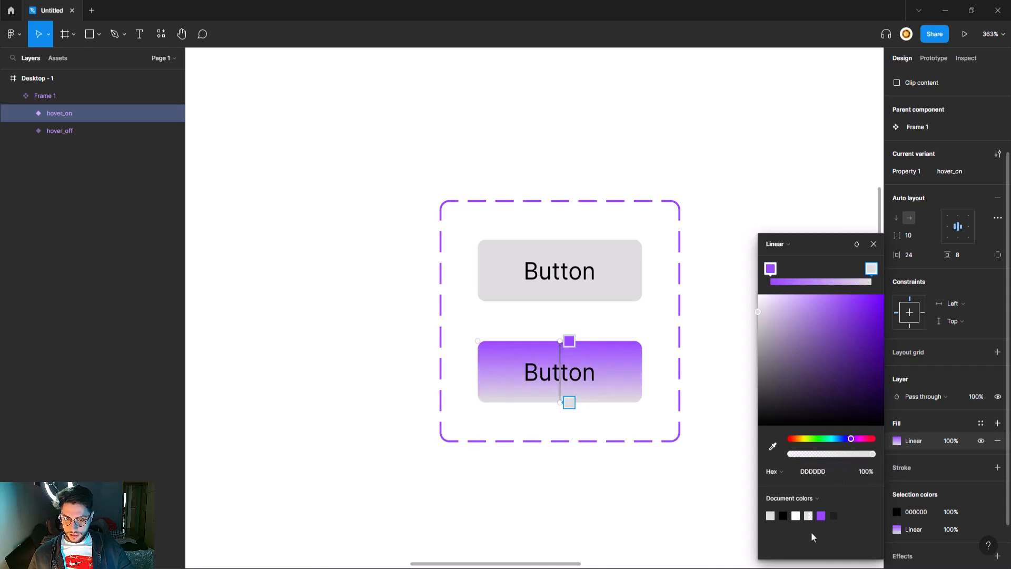
pyautogui.click(820, 515)
# - Shift the gradient's other stop to light cyan 60D9FF
pyautogui.click(770, 268)
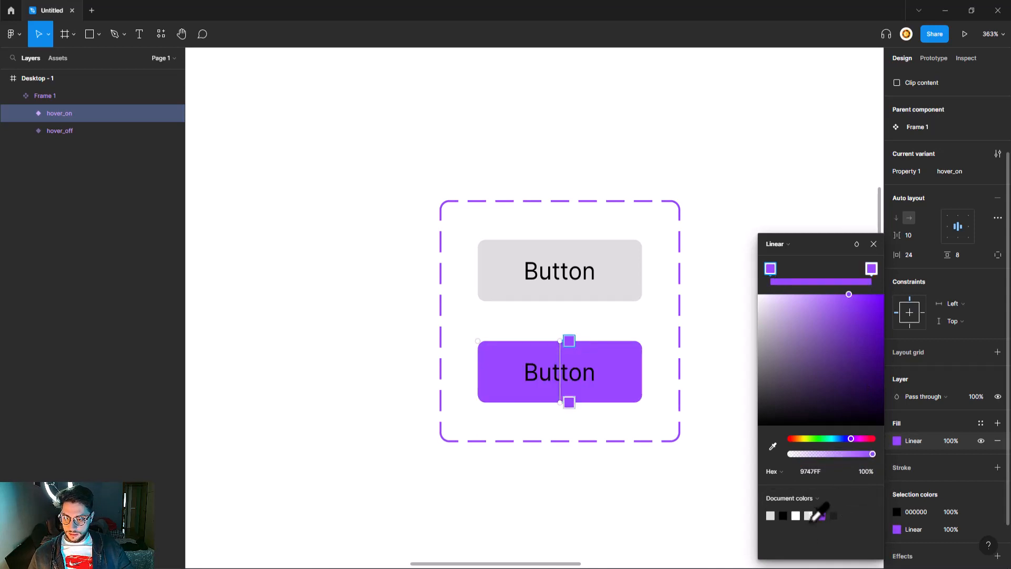
pyautogui.moveTo(842, 438); pyautogui.dragTo(837, 442)
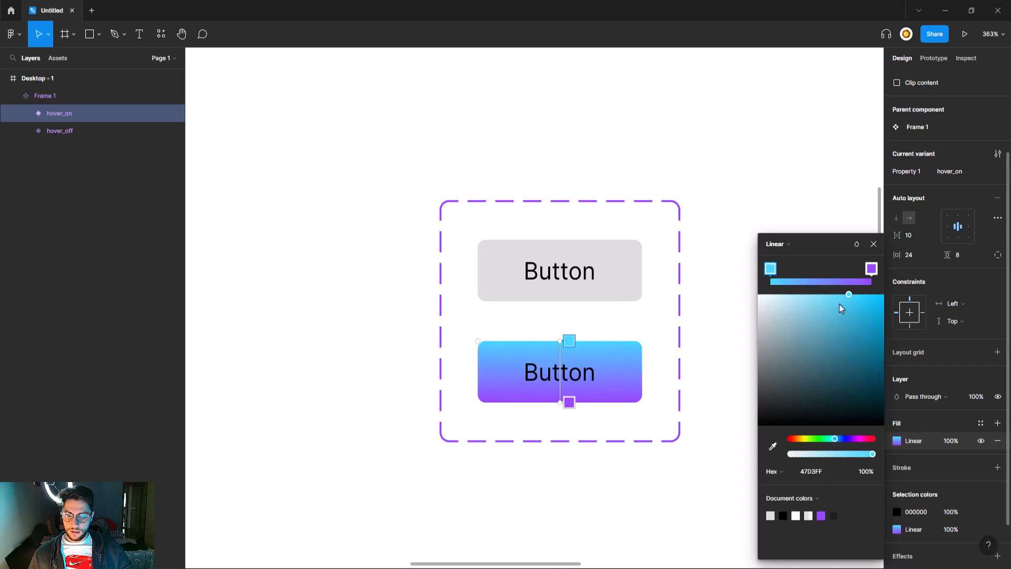
pyautogui.moveTo(843, 298)
pyautogui.mouseDown()
pyautogui.moveTo(817, 289)
pyautogui.moveTo(838, 284)
pyautogui.mouseUp()
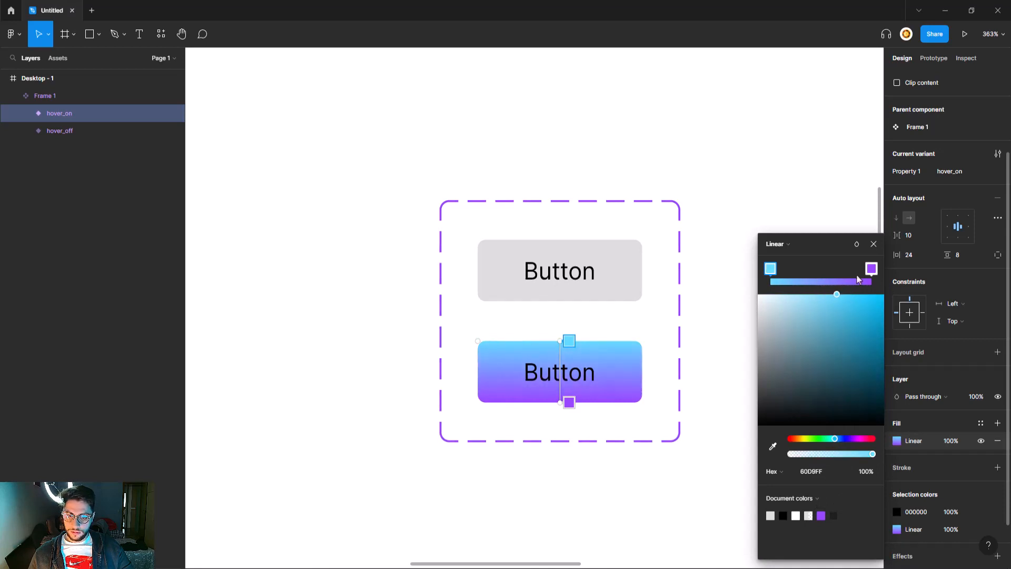
pyautogui.click(871, 269)
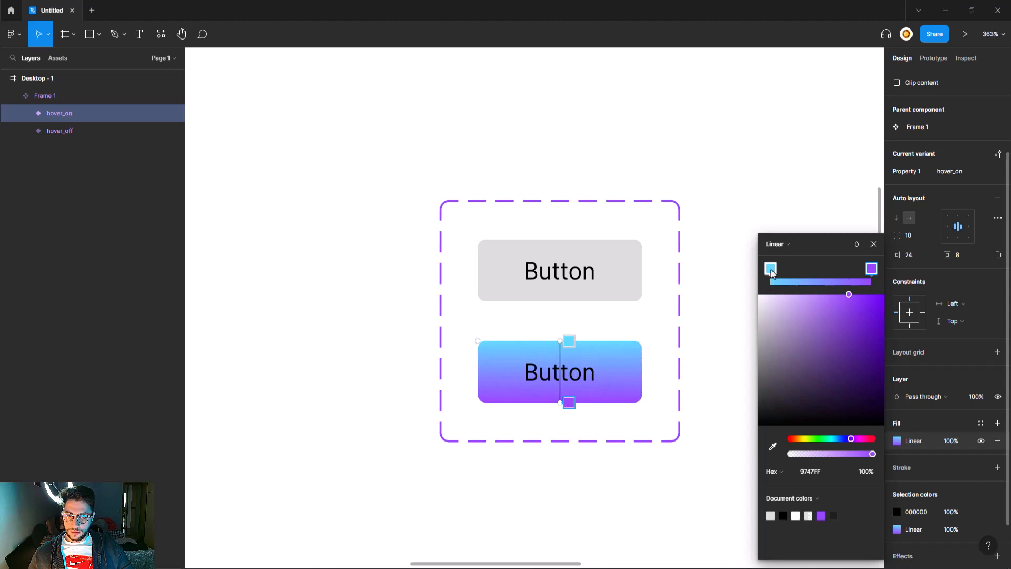
pyautogui.click(770, 269)
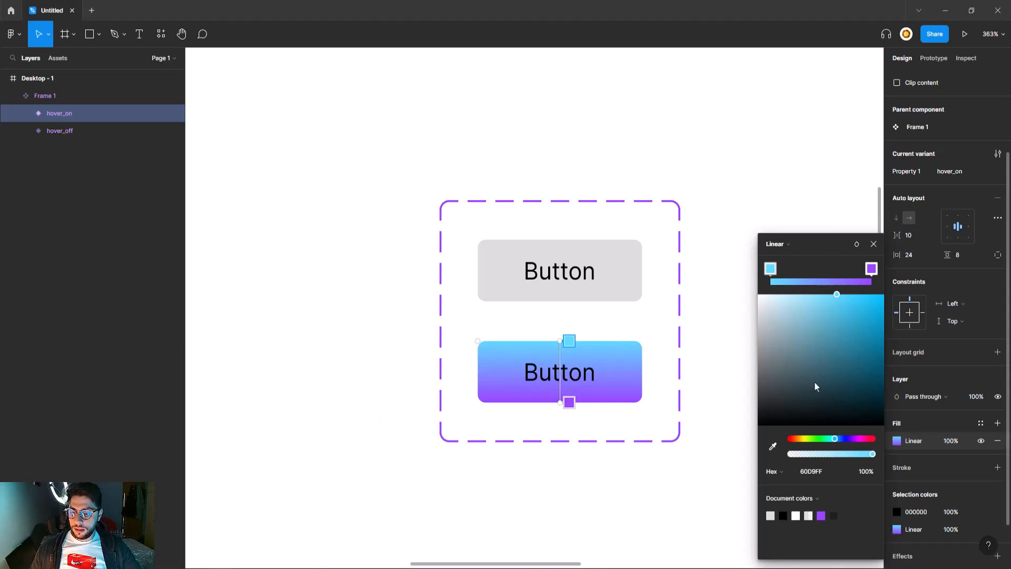
# - Select the grey hover_off button and add a new prototype interaction
pyautogui.click(874, 244)
pyautogui.hscroll(2, 760, 296)
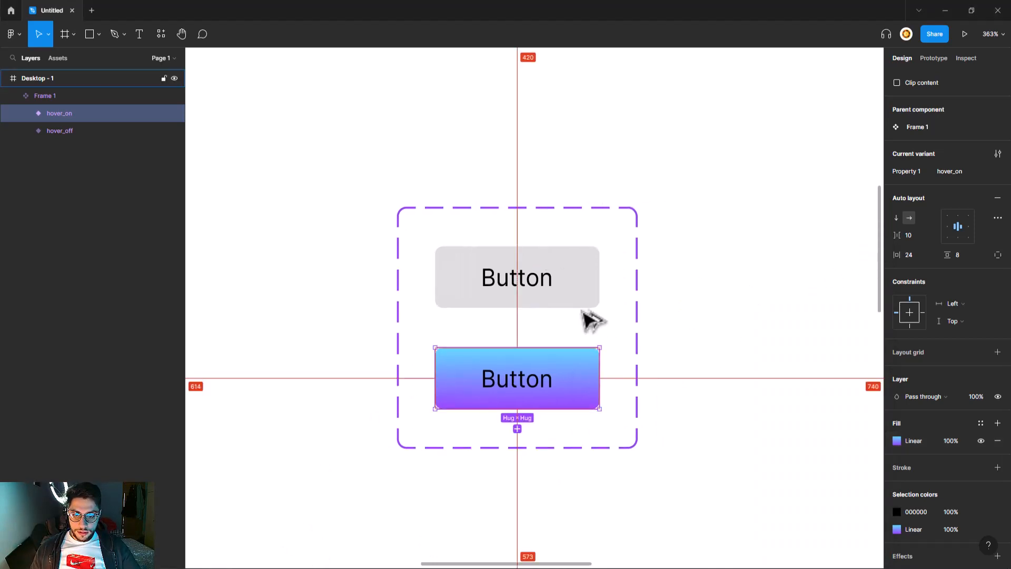
pyautogui.click(588, 301)
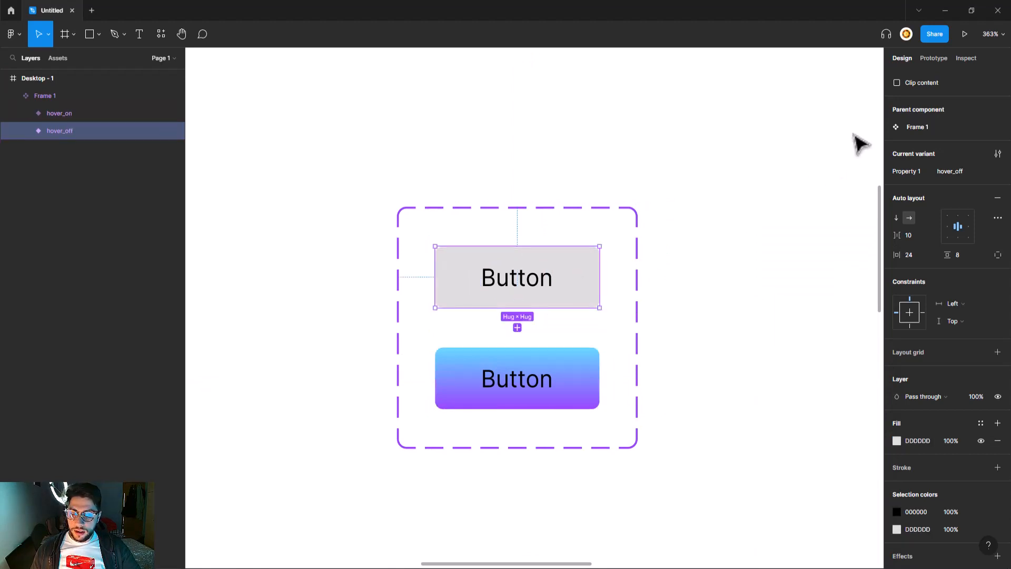
pyautogui.click(932, 59)
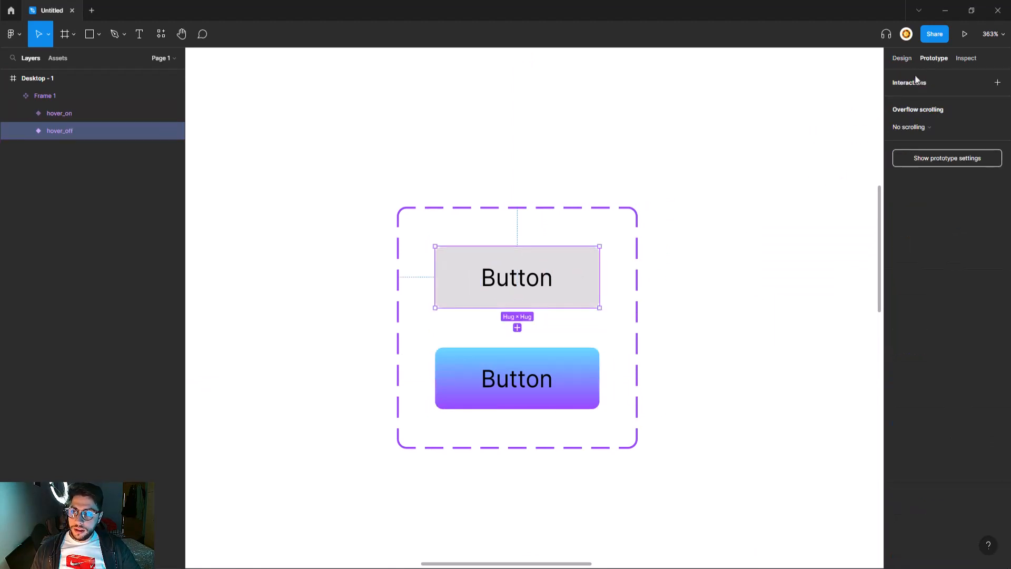
pyautogui.click(998, 84)
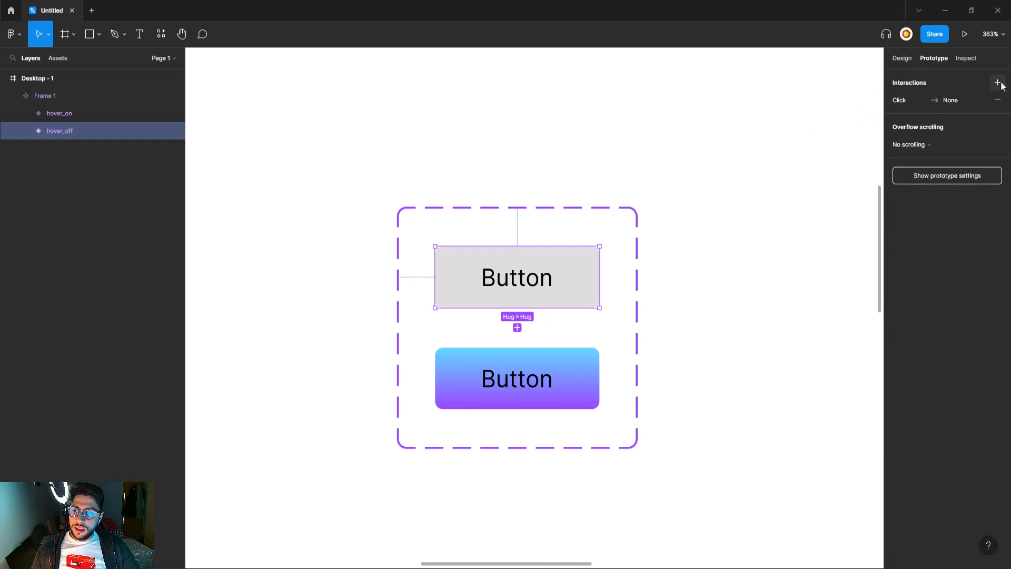
# - Set the interaction to While hovering, Change to, Property 1 hover_on
pyautogui.click(900, 102)
pyautogui.click(814, 124)
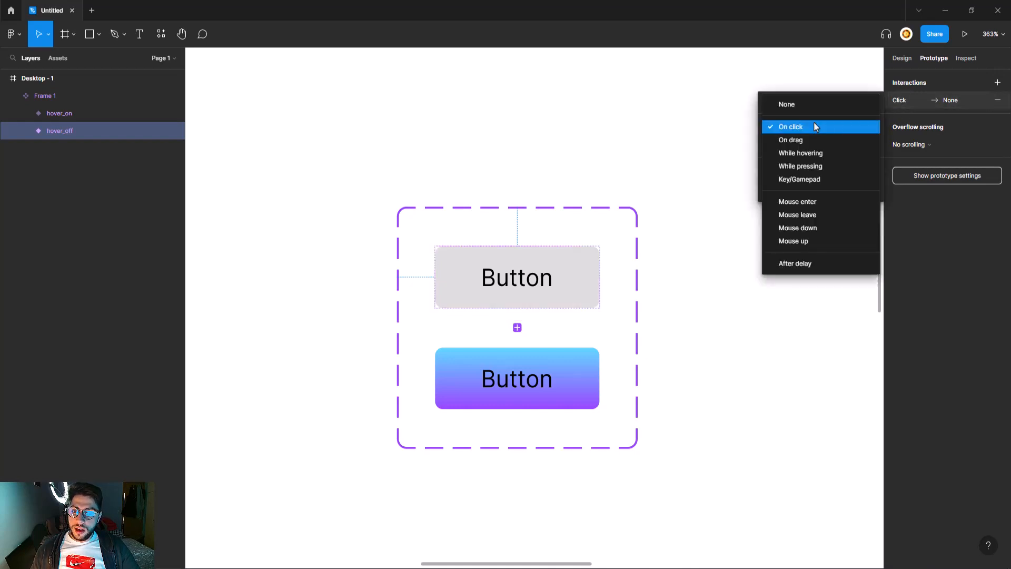
pyautogui.click(811, 159)
pyautogui.click(802, 148)
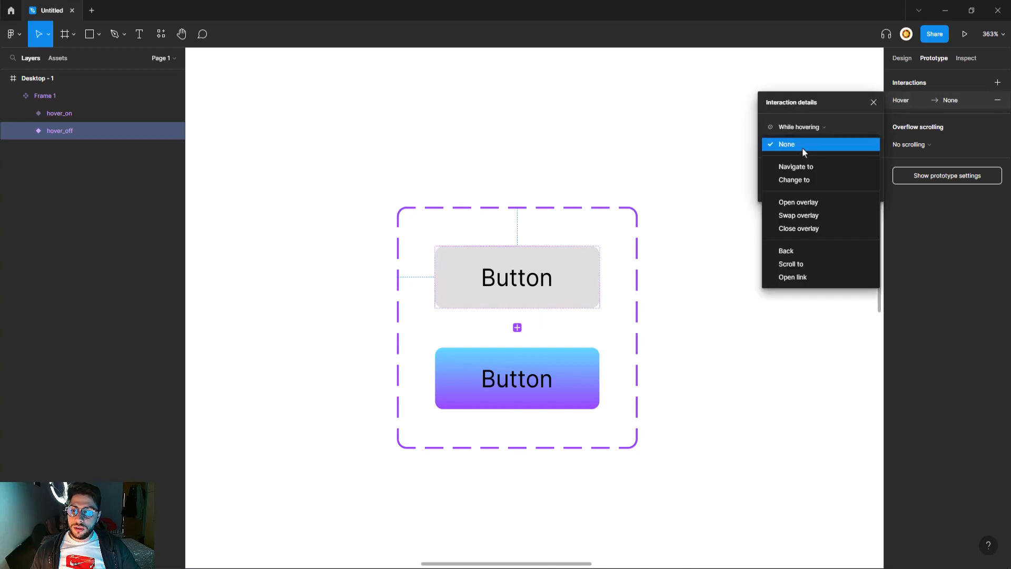
pyautogui.click(811, 182)
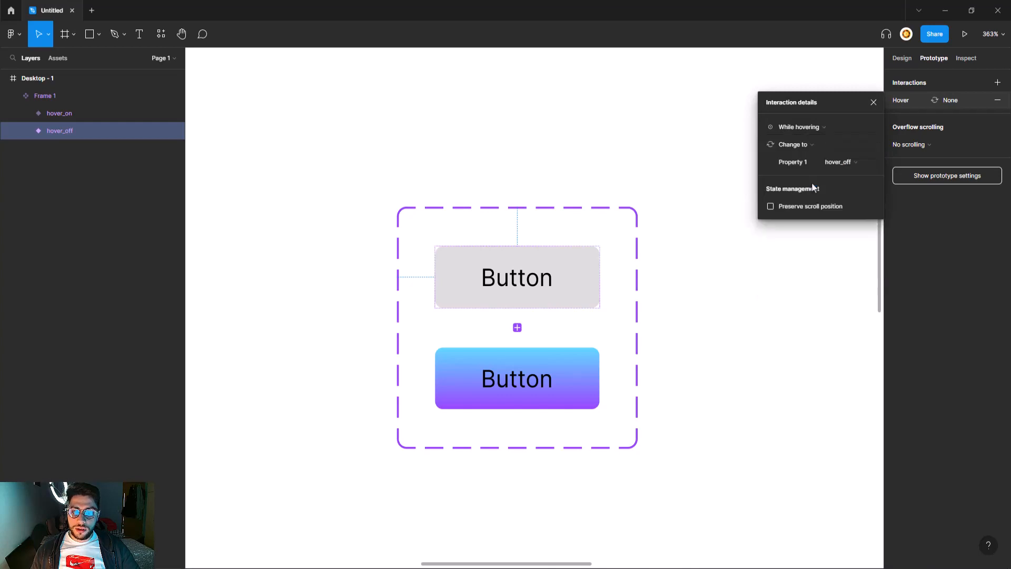
pyautogui.click(840, 163)
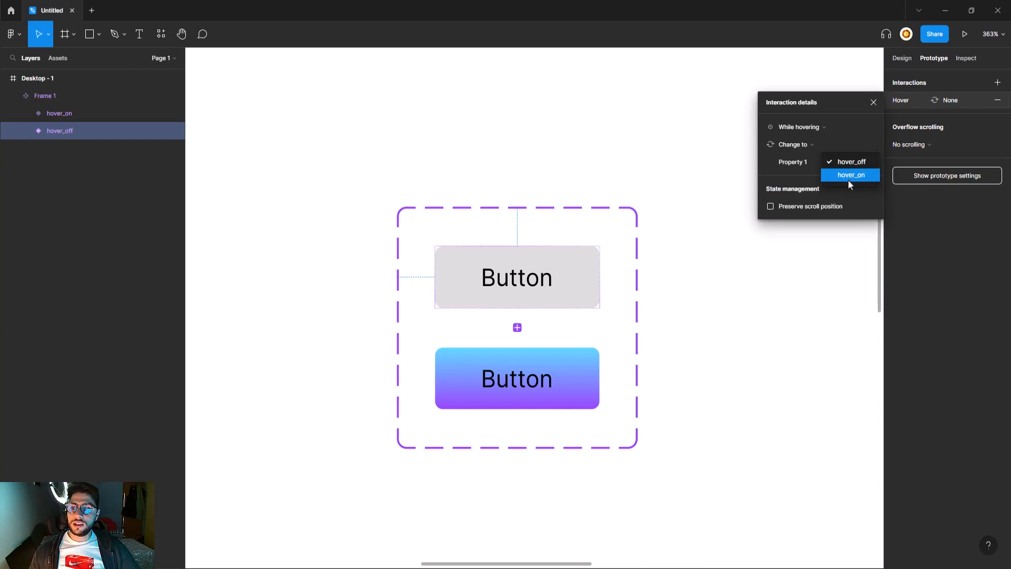
pyautogui.click(848, 175)
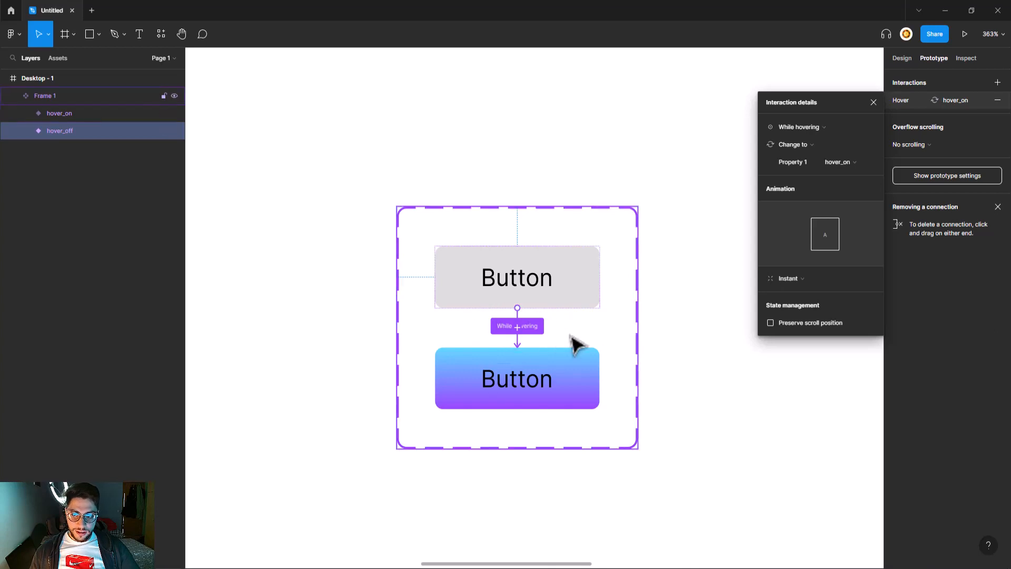
# - Make the hover transition Smart animate with Ease out over 300ms
pyautogui.click(808, 276)
pyautogui.click(809, 304)
pyautogui.click(805, 303)
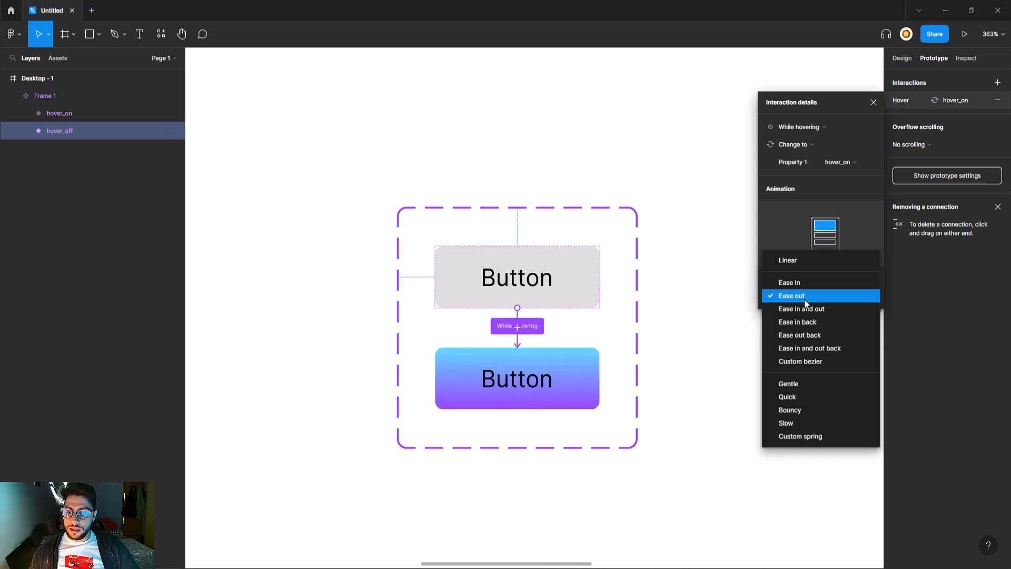
pyautogui.click(806, 299)
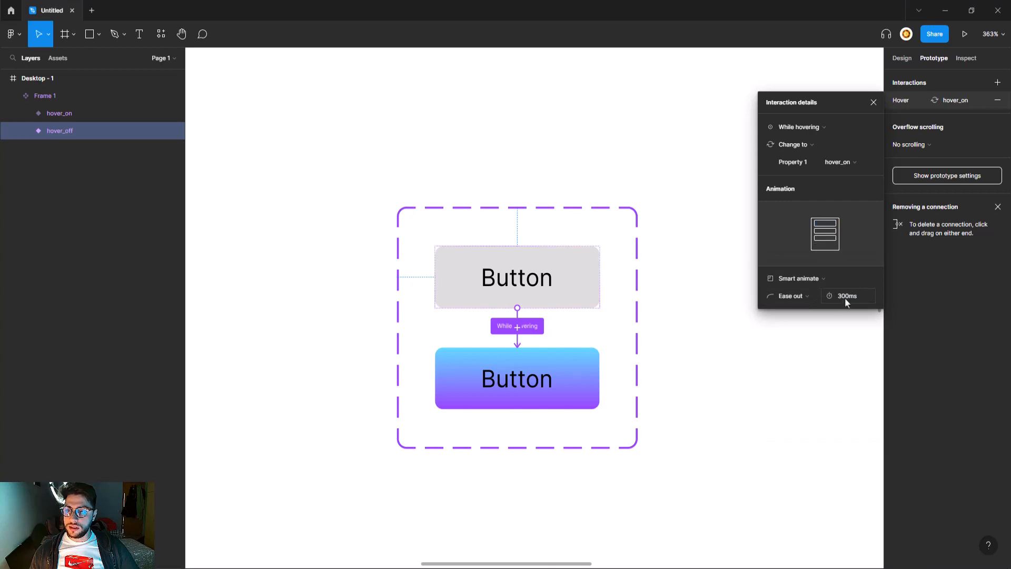
pyautogui.click(872, 104)
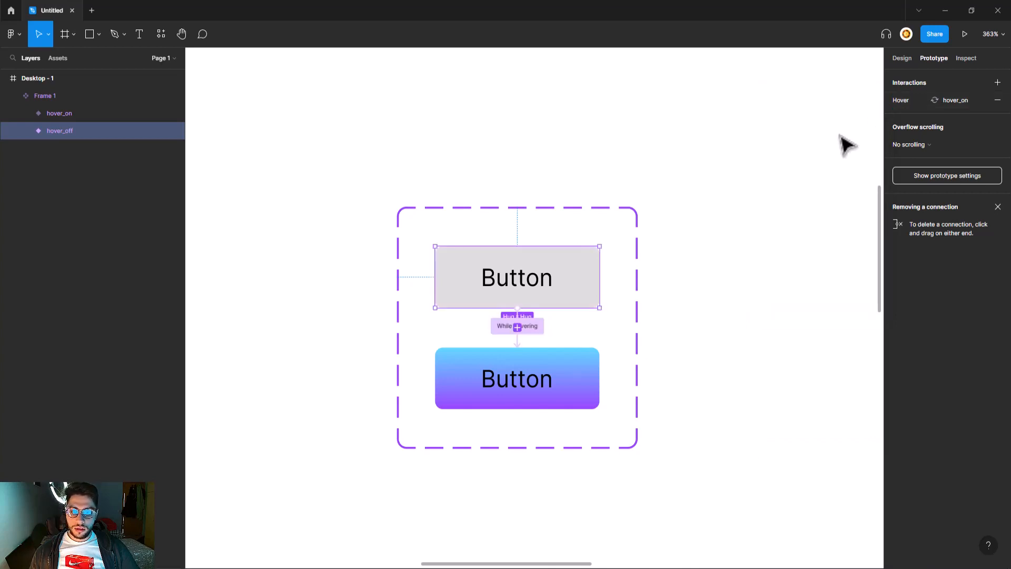
# - Check the While hovering connection on the component set, then show the Assets list
pyautogui.hscroll(2, 737, 174)
pyautogui.click(657, 214)
pyautogui.scroll(-2, 657, 214)
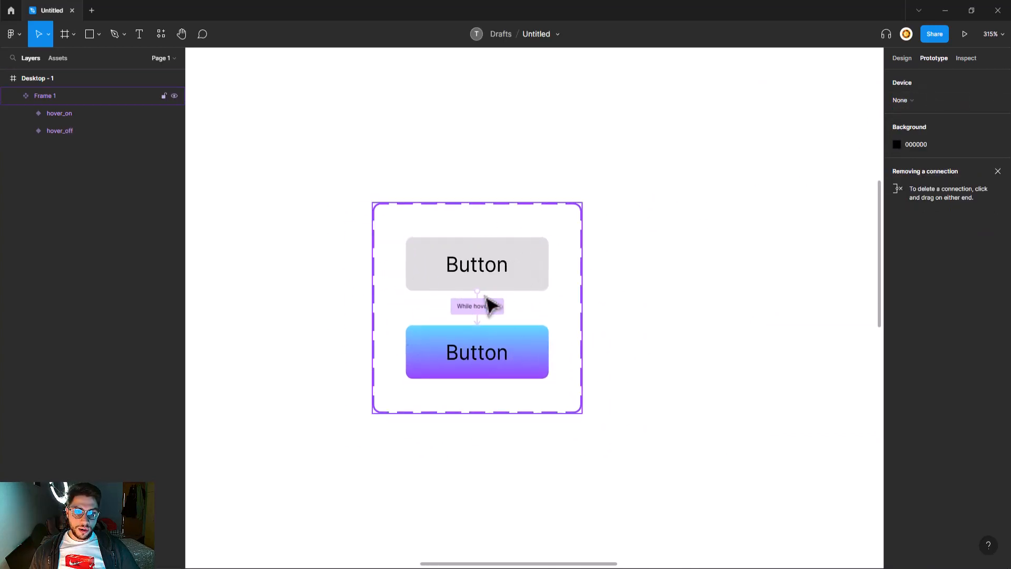
pyautogui.click(505, 358)
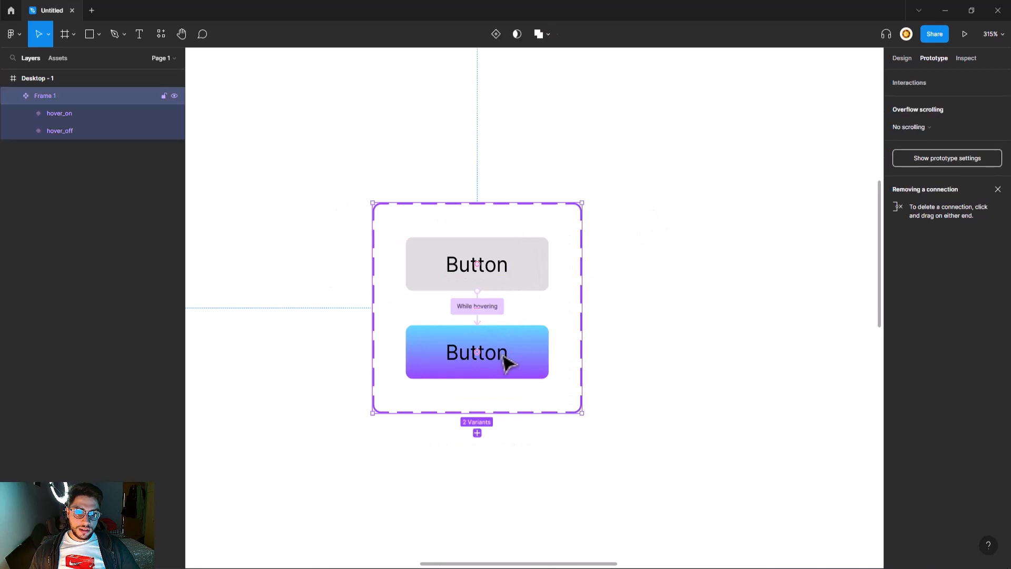
pyautogui.click(500, 307)
pyautogui.press('Escape')
pyautogui.click(237, 144)
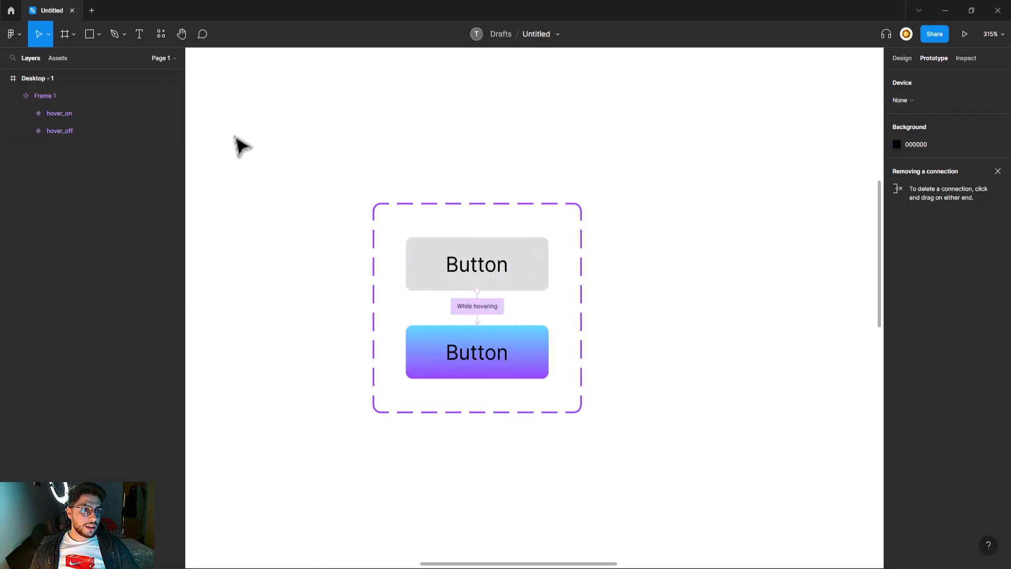
pyautogui.click(55, 59)
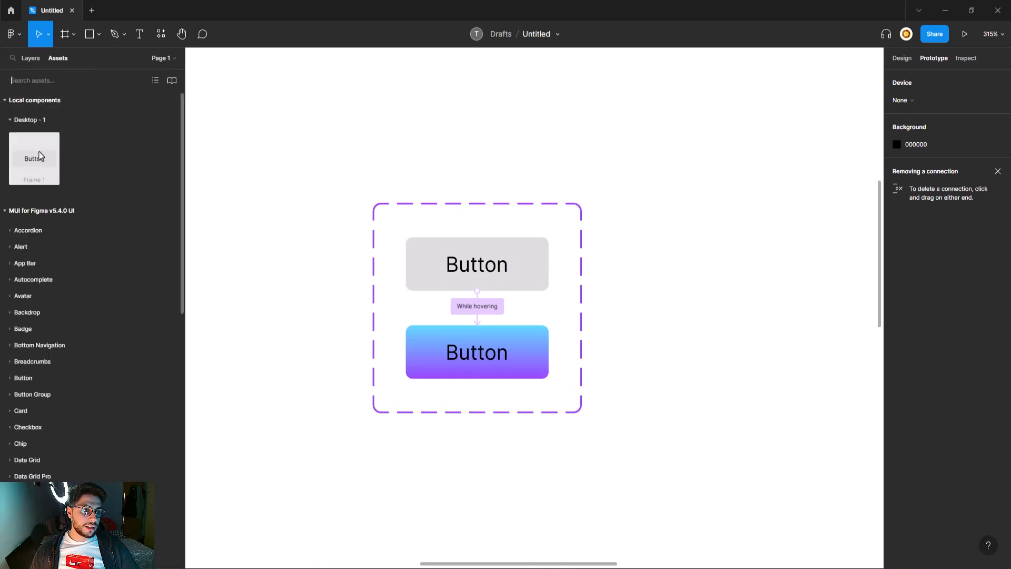
# - Place a Button instance from Assets beside the component set on the Desktop frame, then start the prototype preview
pyautogui.moveTo(33, 166); pyautogui.dragTo(732, 239)
pyautogui.scroll(-8, 731, 239)
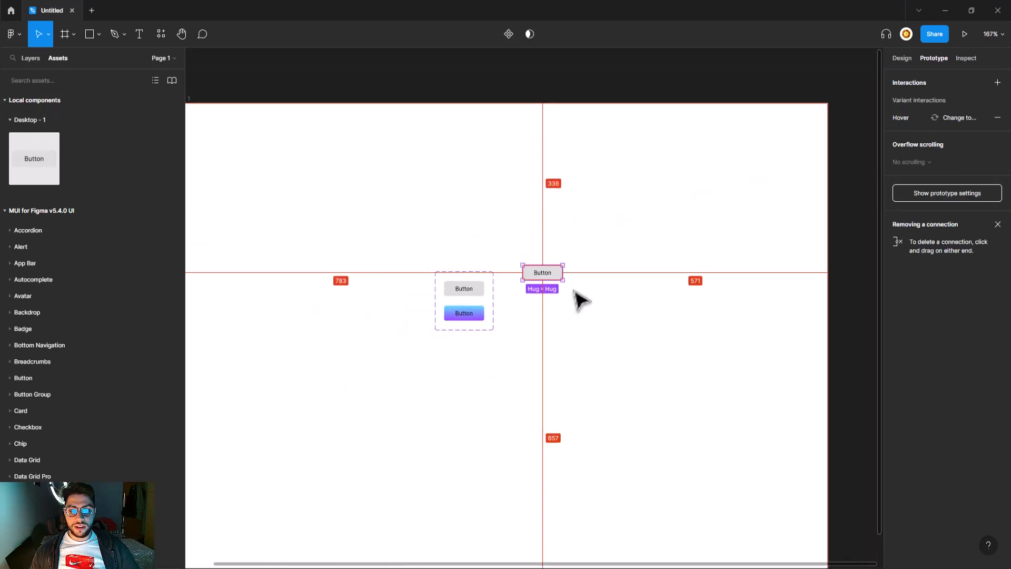
pyautogui.moveTo(514, 282); pyautogui.dragTo(631, 309)
pyautogui.click(759, 245)
pyautogui.hscroll(-3, 700, 226)
pyautogui.moveTo(725, 272); pyautogui.dragTo(582, 264)
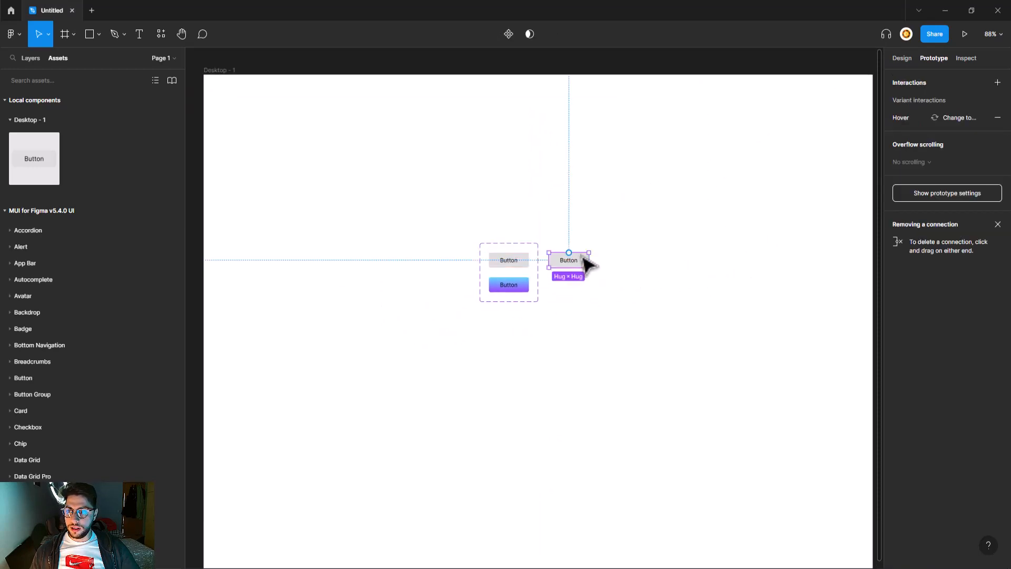
pyautogui.click(964, 33)
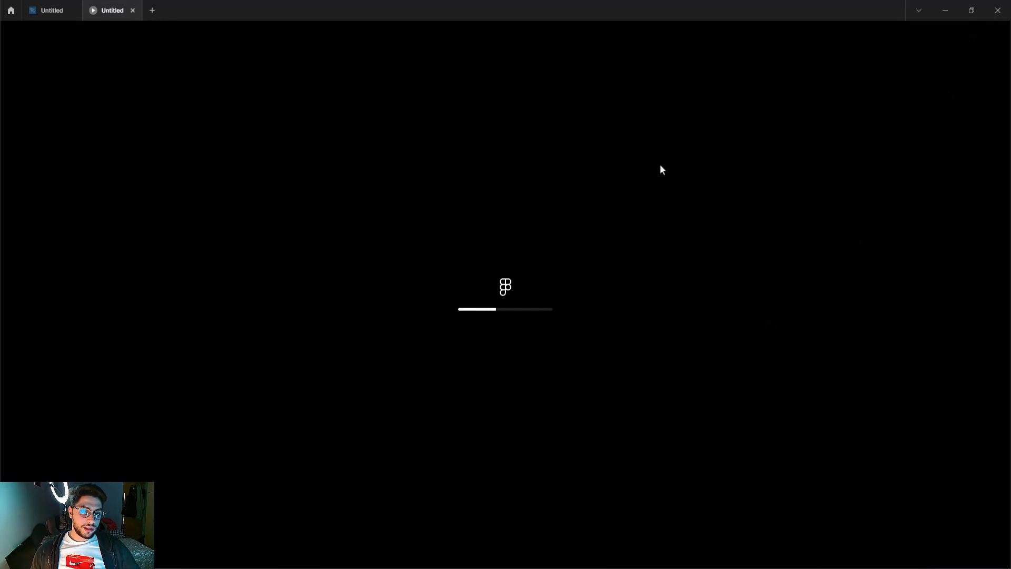
# - Zoom into the prototype preview to see the grey Button instance beside both variants
pyautogui.scroll(5, 529, 220)
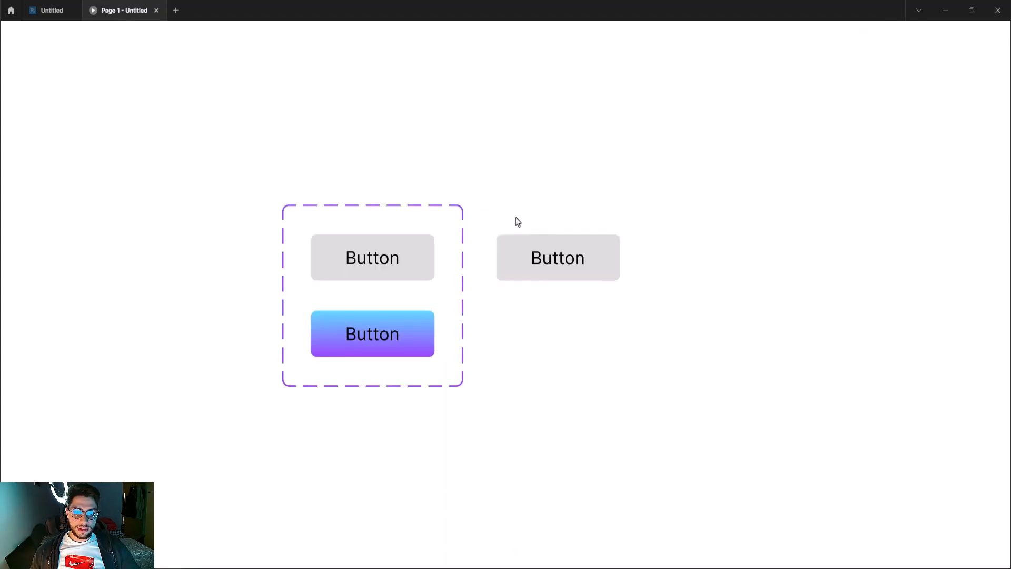